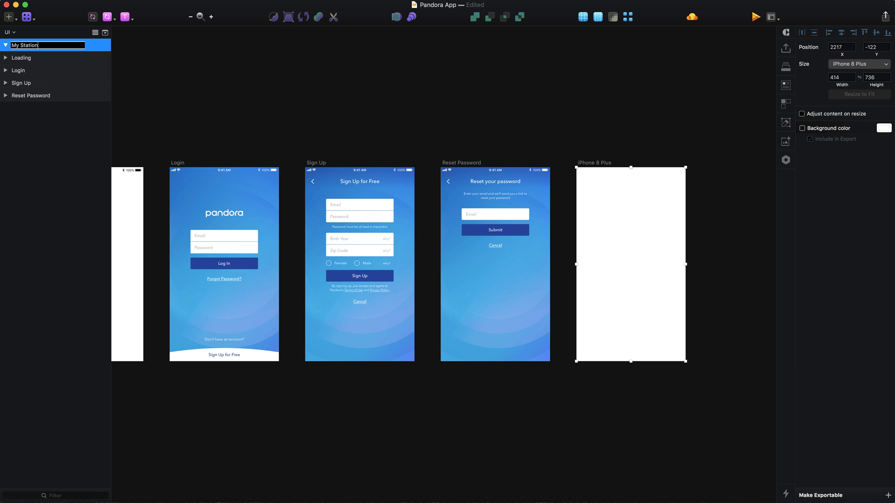
# Name the new artboard My Stations and give it a background color of F8F8F8.
pyautogui.write('s')
pyautogui.press('Return')
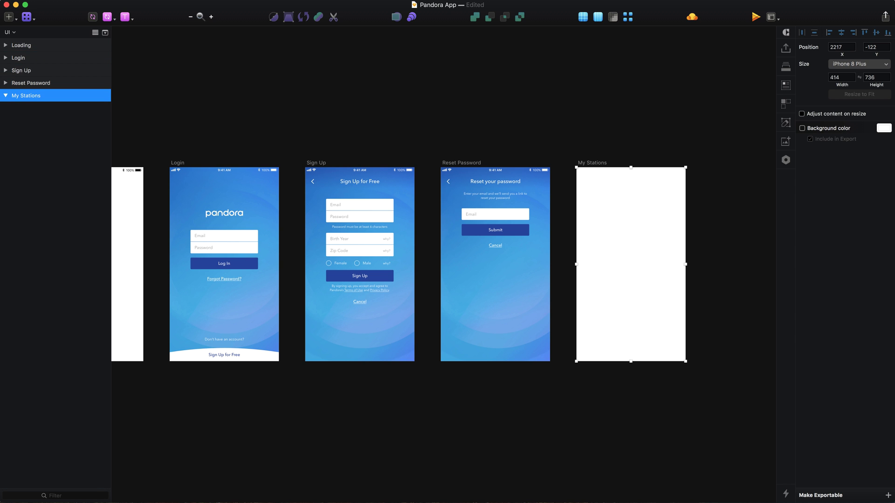
pyautogui.click(841, 130)
pyautogui.click(879, 128)
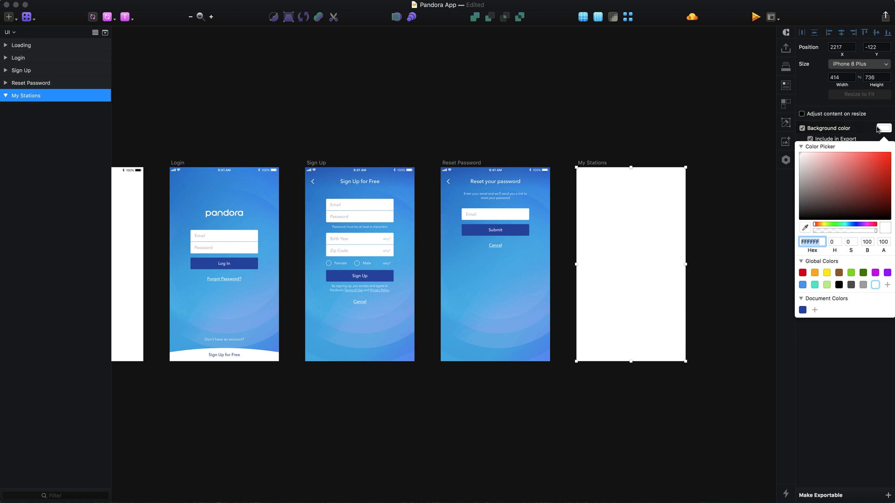
pyautogui.write('f8f8f8')
pyautogui.click(682, 109)
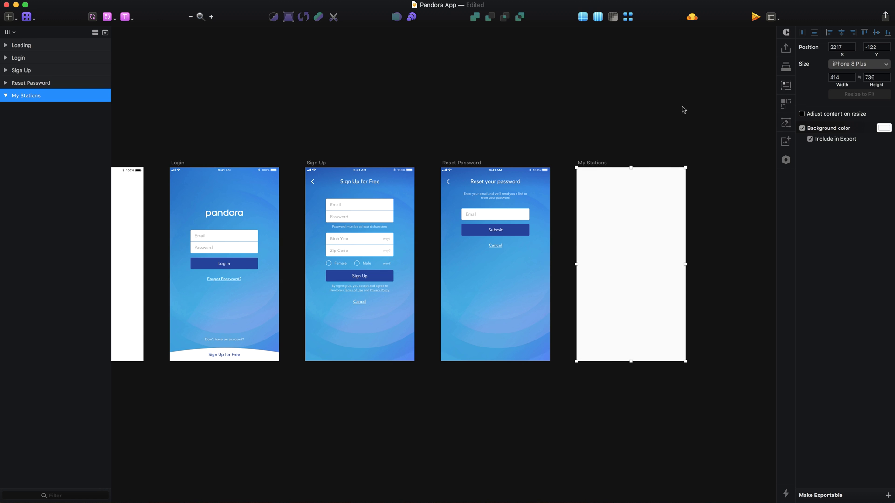
# Copy the dark-text status bar from the Loading artboard onto the My Stations artboard.
pyautogui.hscroll(-5, 674, 111)
pyautogui.click(287, 171)
pyautogui.hscroll(10, 288, 172)
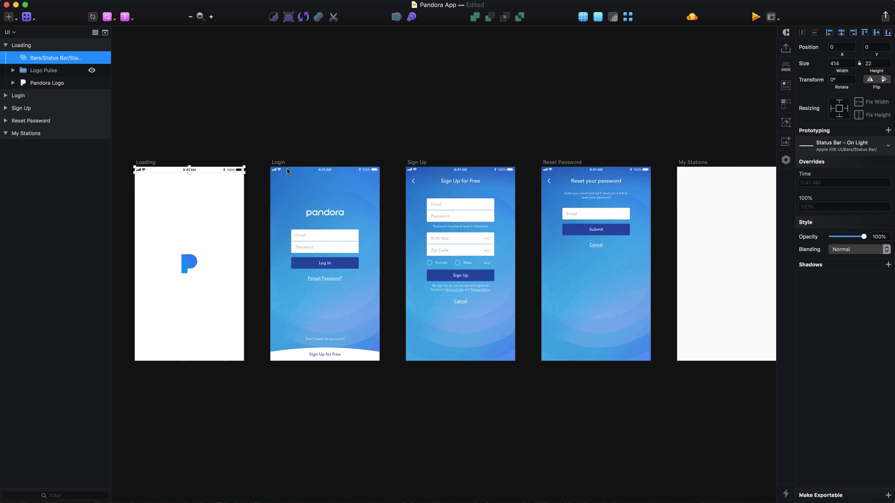
pyautogui.click(549, 174)
pyautogui.press('super+v')
# Draw a full-width header rectangle across the upper edge of the My Stations artboard and set its height to 64.
pyautogui.scroll(5, 548, 174)
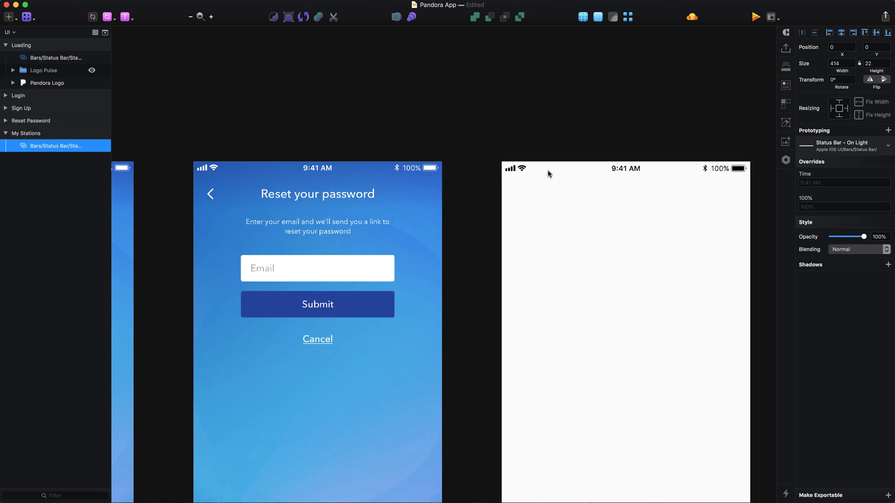
pyautogui.hscroll(2, 549, 173)
pyautogui.scroll(3, 549, 173)
pyautogui.hscroll(4, 543, 175)
pyautogui.press('r')
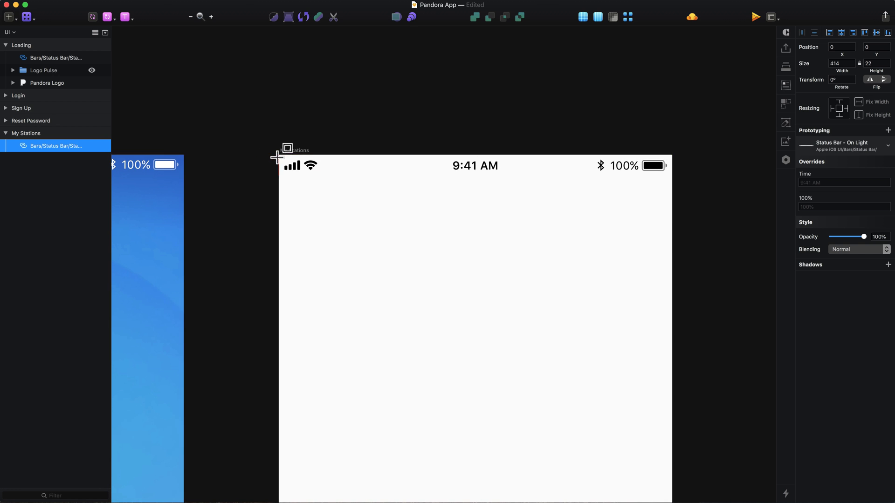
pyautogui.moveTo(280, 156); pyautogui.dragTo(674, 228)
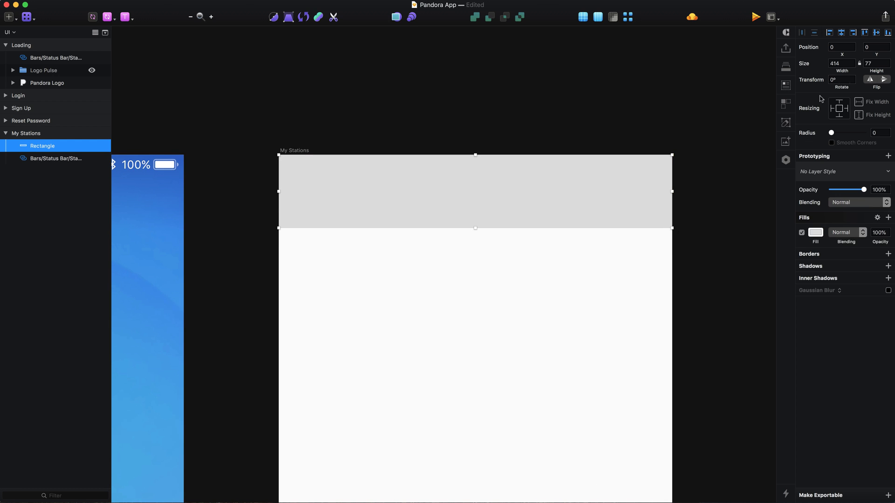
pyautogui.click(874, 65)
pyautogui.write('64')
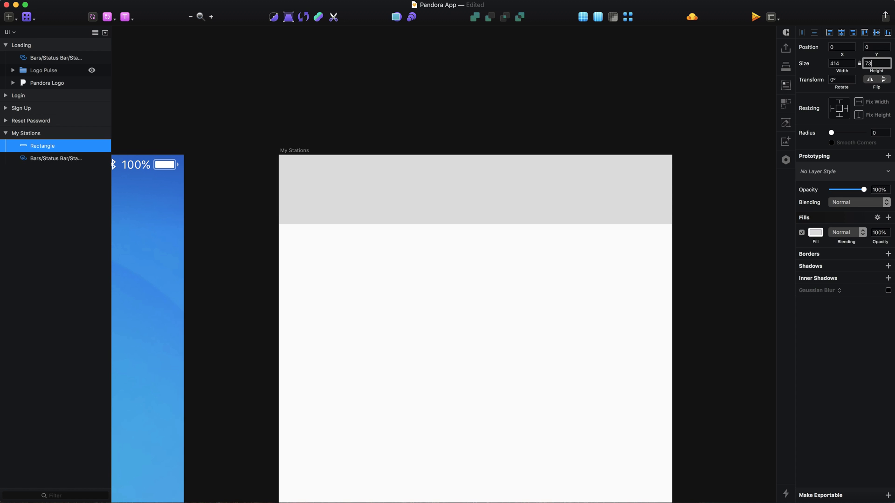
pyautogui.press('Return')
# Fill the header rectangle with white, FFFFFF.
pyautogui.click(818, 234)
pyautogui.write('ffffff')
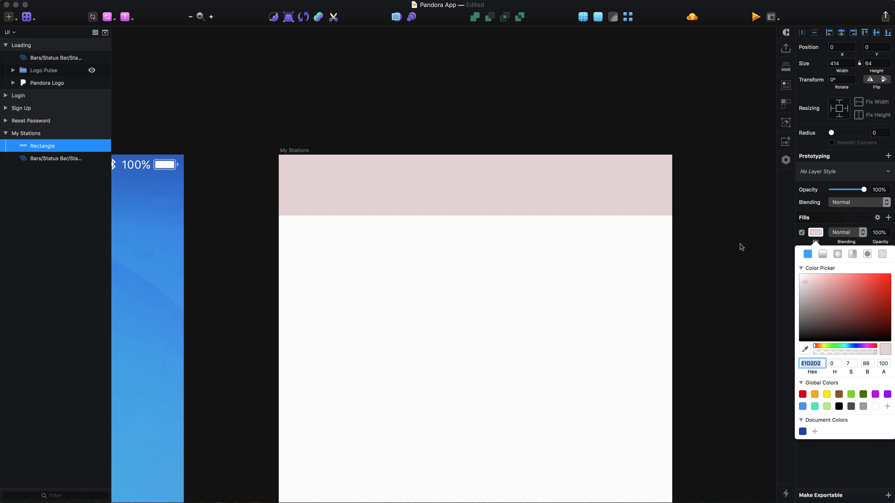
pyautogui.press('Return')
pyautogui.press('Escape')
# Add an inner shadow to the header rectangle with Y -0.5, blur 0 and color CCC.
pyautogui.click(821, 278)
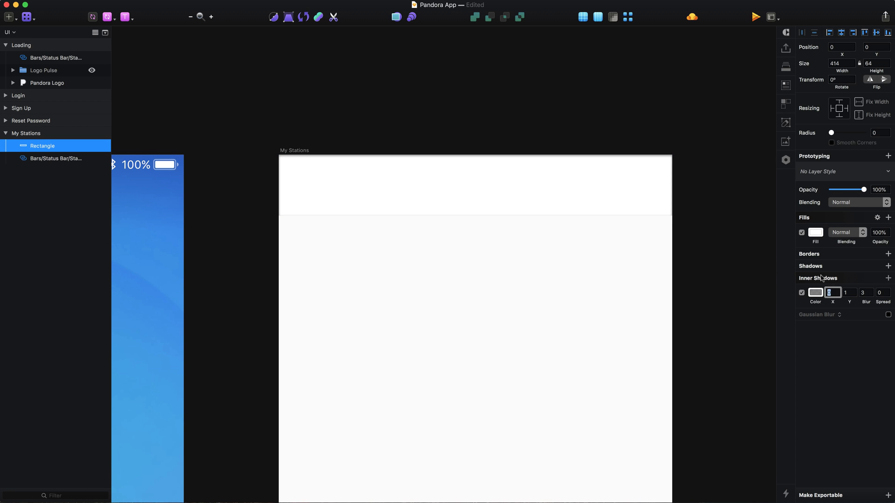
pyautogui.click(847, 293)
pyautogui.write('-')
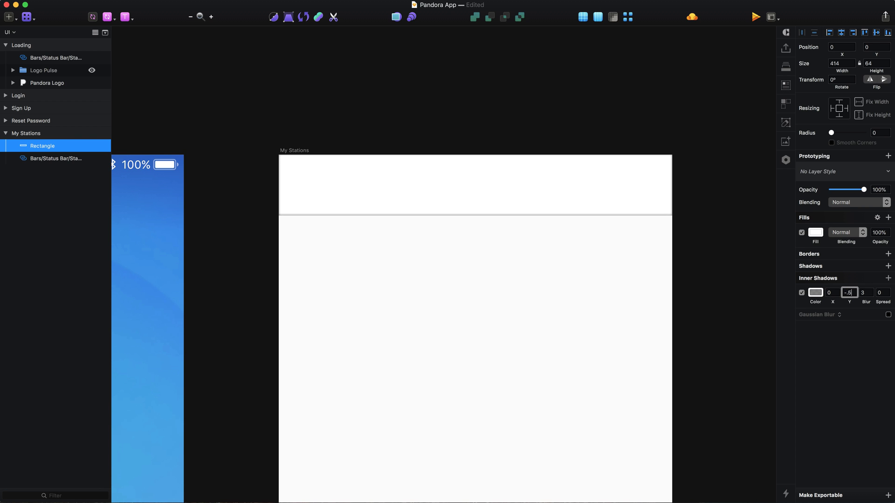
pyautogui.write('0.5')
pyautogui.press('Tab')
pyautogui.write('0')
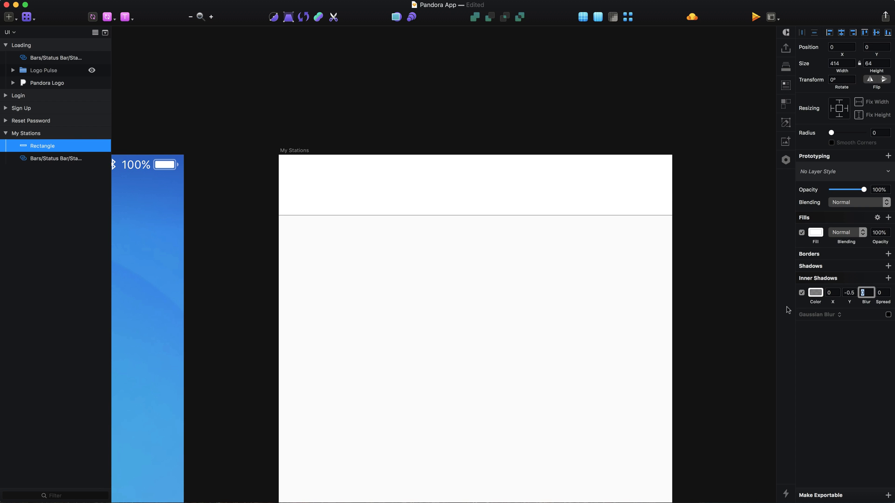
pyautogui.click(816, 292)
pyautogui.press('Return')
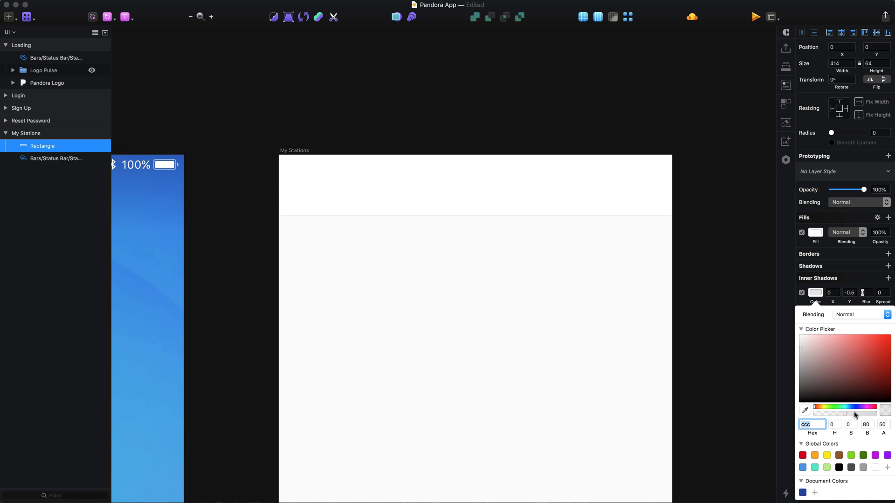
pyautogui.press('Return')
pyautogui.click(700, 306)
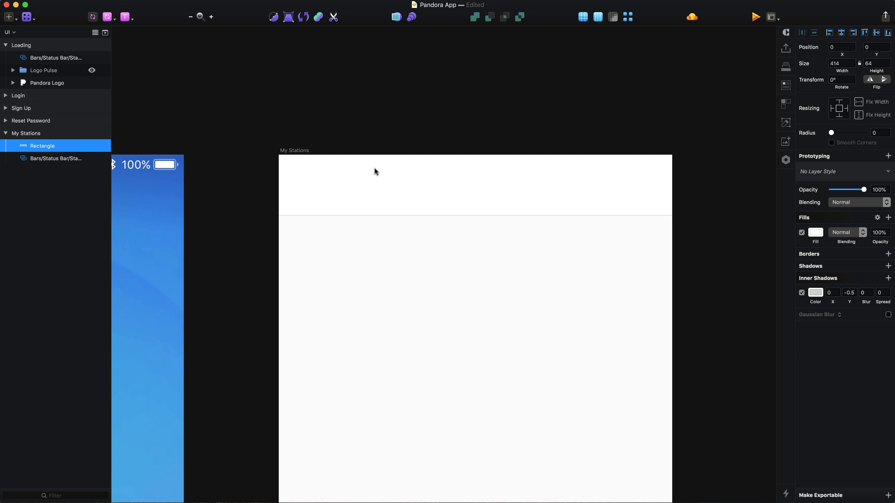
# Rename the header rectangle to BG and move it behind the status bar.
pyautogui.doubleClick(37, 145)
pyautogui.write('BG')
pyautogui.press('Return')
pyautogui.press('super+alt+Down')
# Draw a small rectangle in the header below the signal indicator and size it 20 by 2.
pyautogui.press('r')
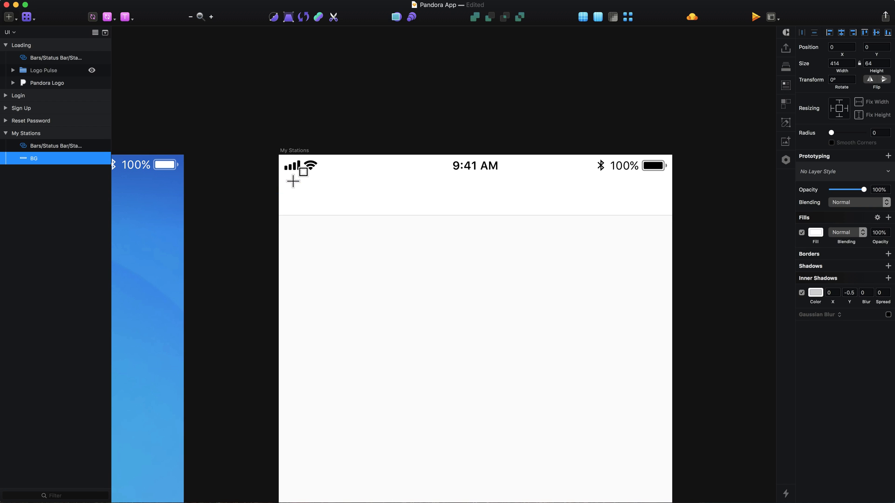
pyautogui.moveTo(293, 182); pyautogui.dragTo(325, 188)
pyautogui.click(839, 63)
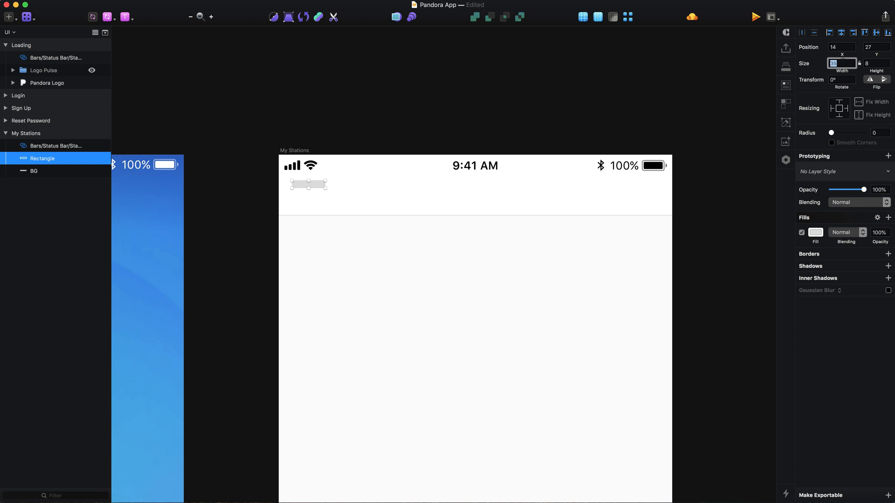
pyautogui.press('Tab')
pyautogui.write('2')
pyautogui.press('Return')
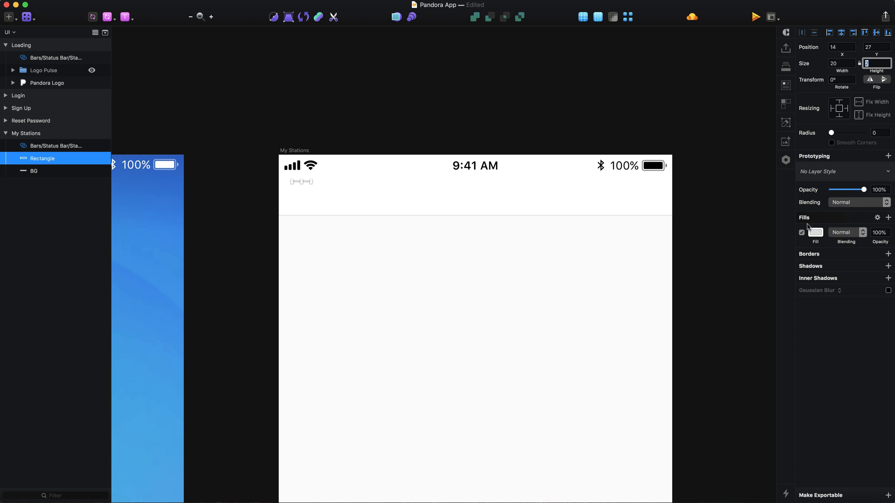
# Fill the small bar with the saved document color, dark blue 244099.
pyautogui.click(814, 232)
pyautogui.click(803, 432)
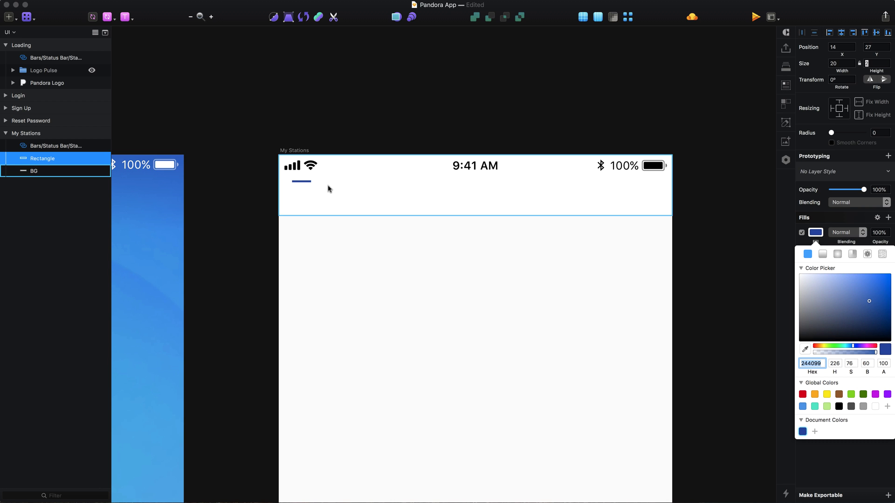
pyautogui.scroll(2, 328, 185)
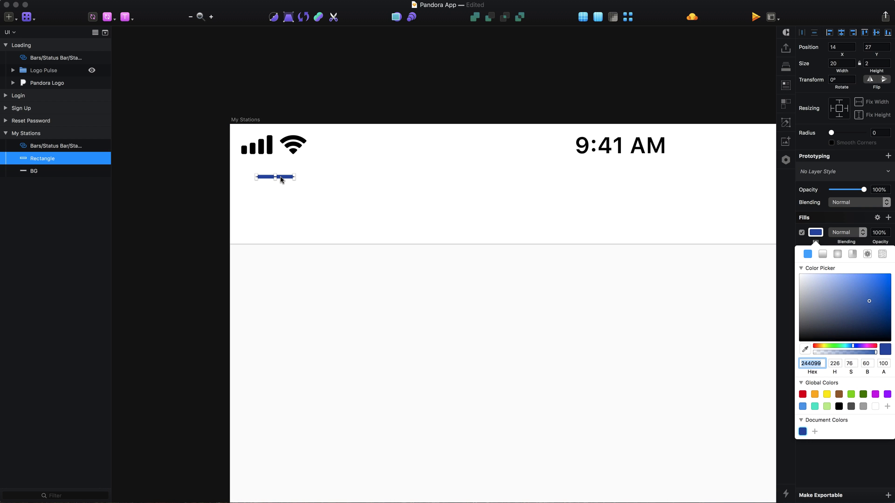
pyautogui.press('Right')
pyautogui.press('Escape')
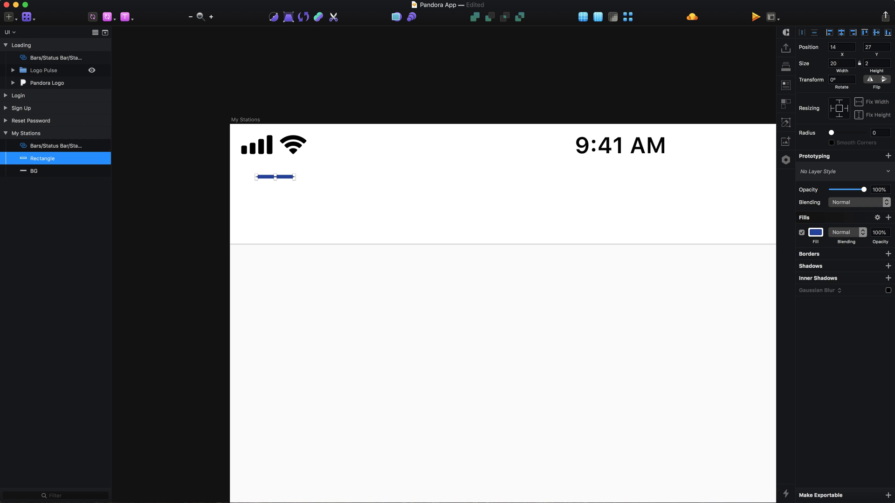
# Duplicate the blue bar twice downward with 5 px gaps and unite the three bars into one combined shape.
pyautogui.press('super+d')
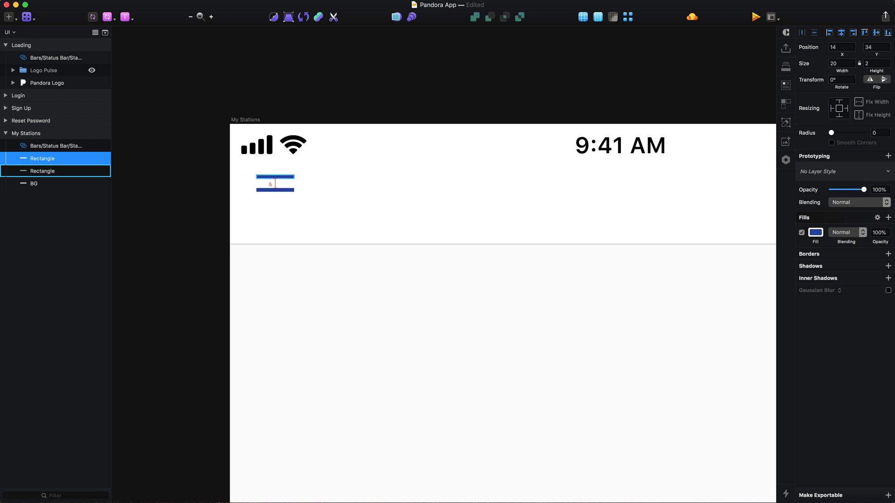
pyautogui.press('super+d')
pyautogui.keyDown('shift'); pyautogui.click(66, 181); pyautogui.keyUp('shift')
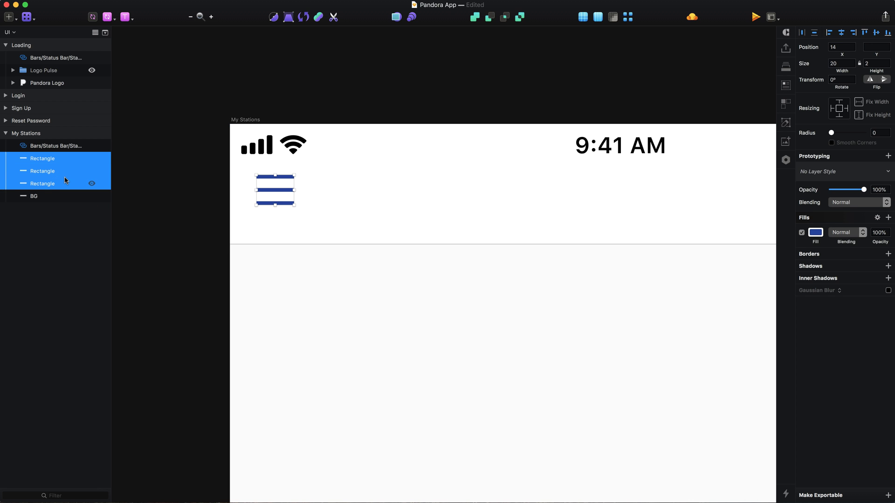
pyautogui.click(478, 17)
# Rename the combined shape to Menu Icon.
pyautogui.press('super+r')
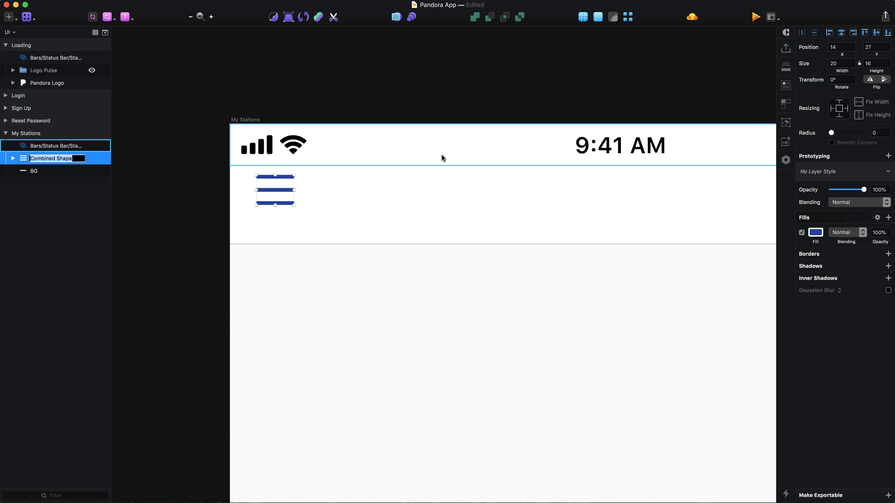
pyautogui.write('Menu Icon')
pyautogui.press('Return')
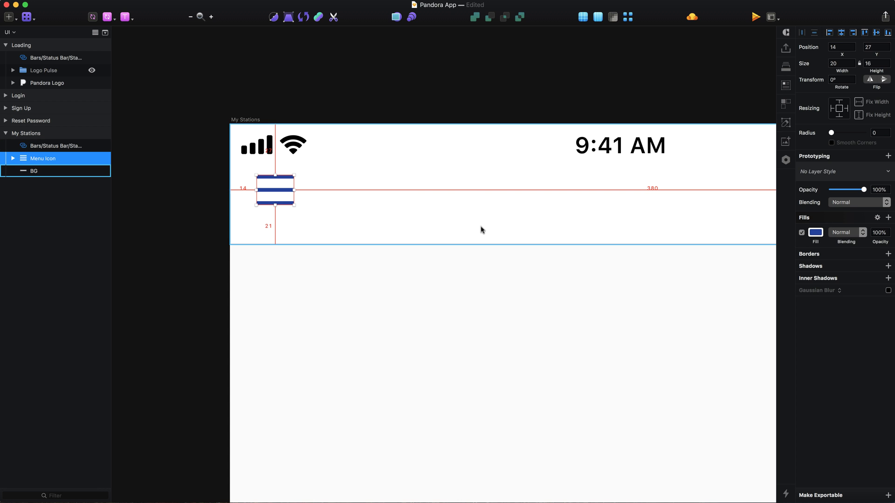
# Move the menu icon within the header to X 20, Y 34.
pyautogui.press('Right')
pyautogui.press('Right')
pyautogui.press('Right')
pyautogui.press('Right')
pyautogui.press('Right')
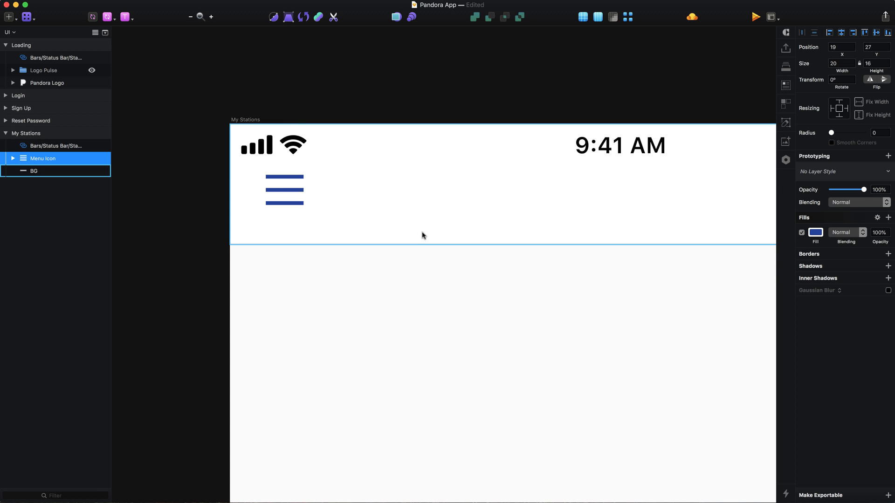
pyautogui.press('Down')
pyautogui.press('Down')
pyautogui.press('Down')
pyautogui.press('Down')
pyautogui.press('Down')
pyautogui.press('Down')
pyautogui.press('Down')
pyautogui.press('Down')
pyautogui.press('Down')
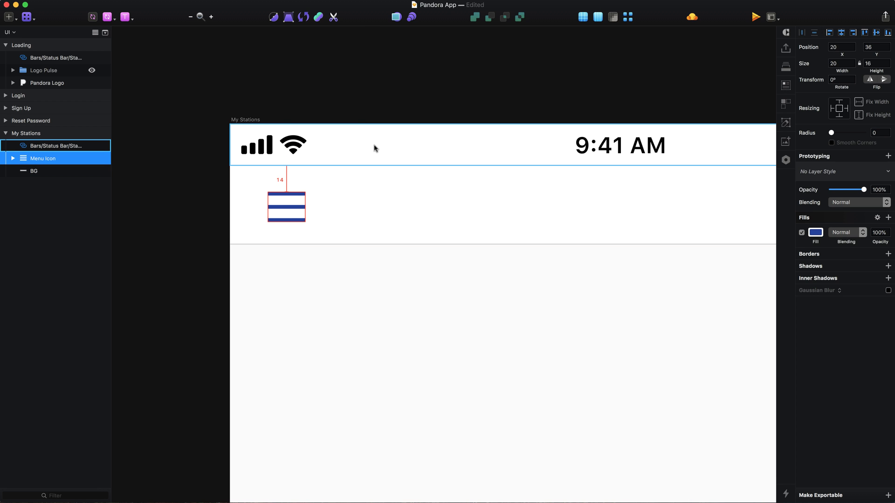
pyautogui.press('Up')
pyautogui.press('Up')
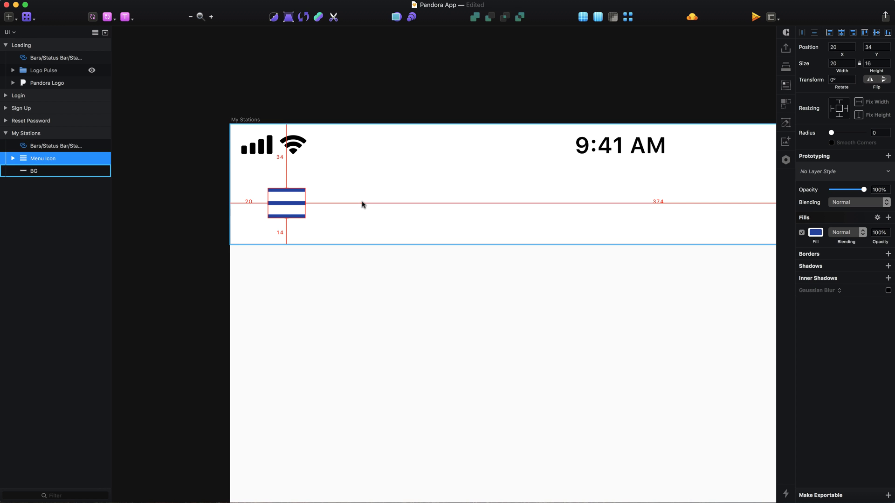
# Draw an 8 by 8 circle centered on the menu icon's upper-right corner, at X 36, Y 30.
pyautogui.scroll(3, 304, 180)
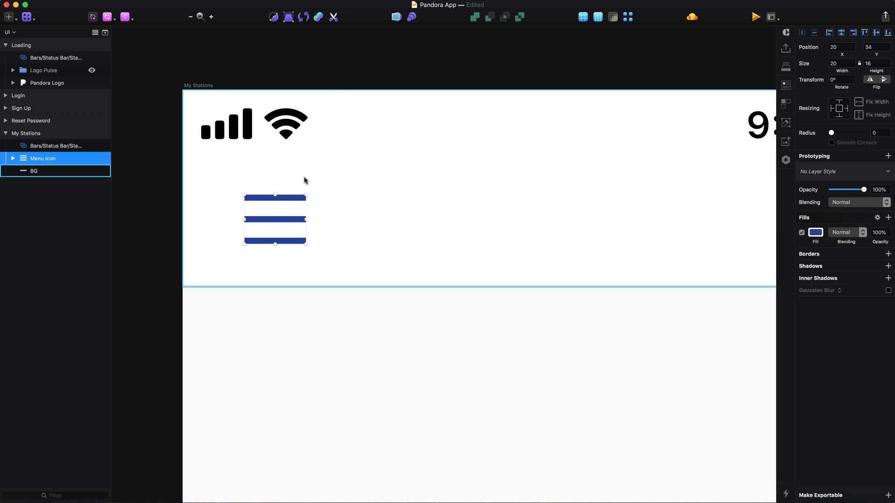
pyautogui.press('o')
pyautogui.moveTo(289, 182); pyautogui.dragTo(316, 208)
pyautogui.scroll(3, 315, 207)
pyautogui.press('Right')
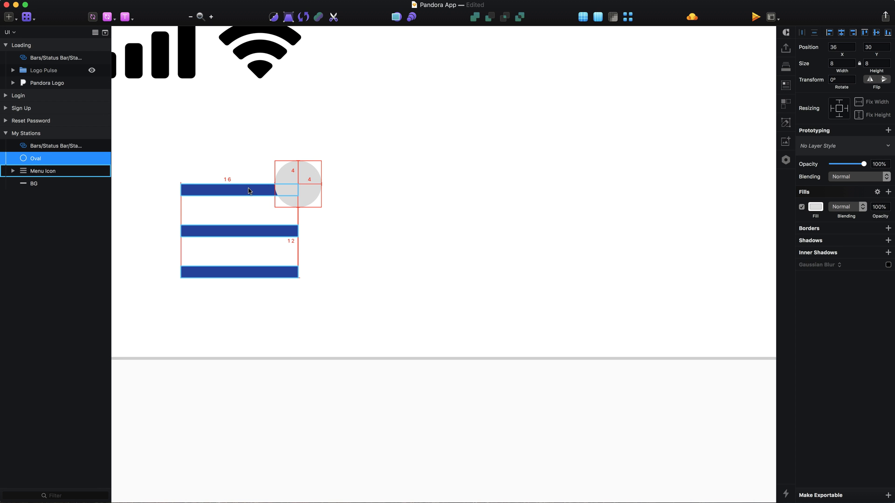
# Fill the notification circle on the menu icon with red, FF3232.
pyautogui.press('super+Tab')
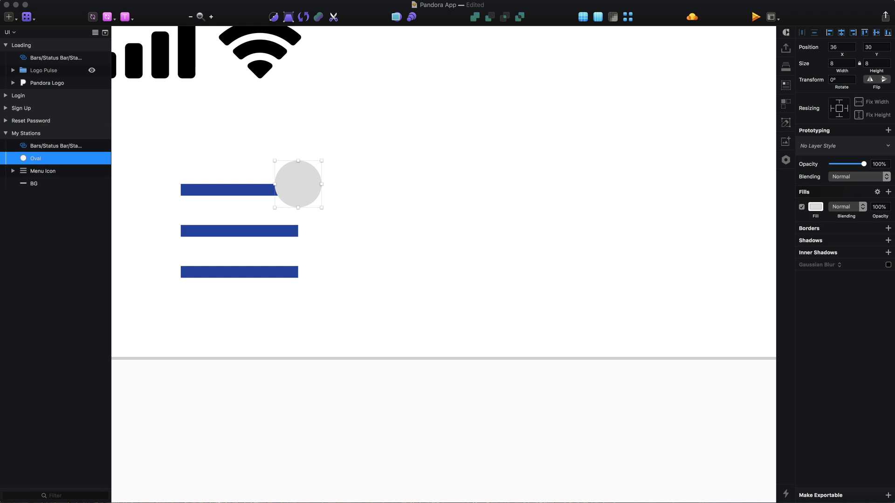
pyautogui.click(816, 207)
pyautogui.write('FF3232')
pyautogui.press('Return')
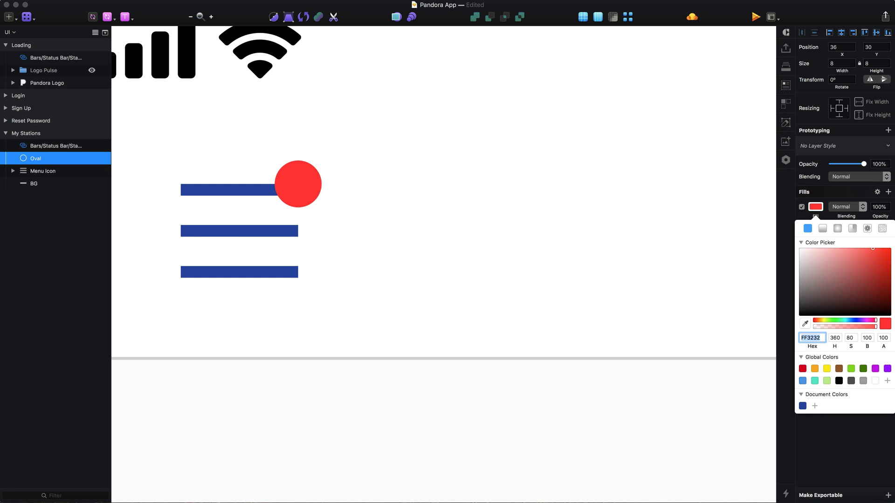
pyautogui.click(815, 212)
# Give the red circle a white FFFFFF border positioned outside with a thickness of 2.
pyautogui.click(821, 229)
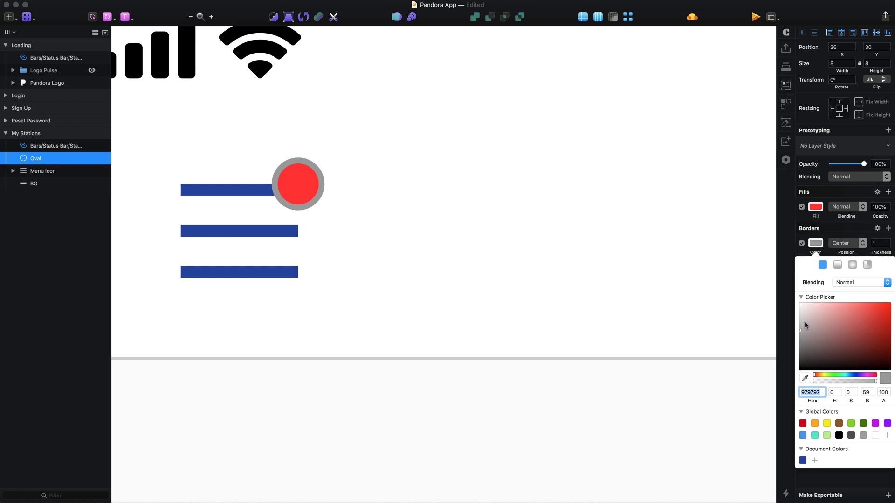
pyautogui.click(876, 436)
pyautogui.click(847, 243)
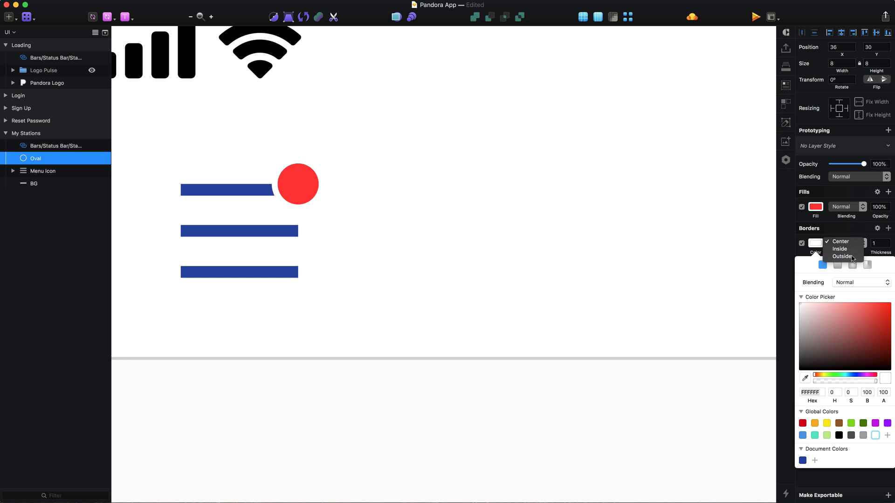
pyautogui.click(853, 257)
pyautogui.click(877, 243)
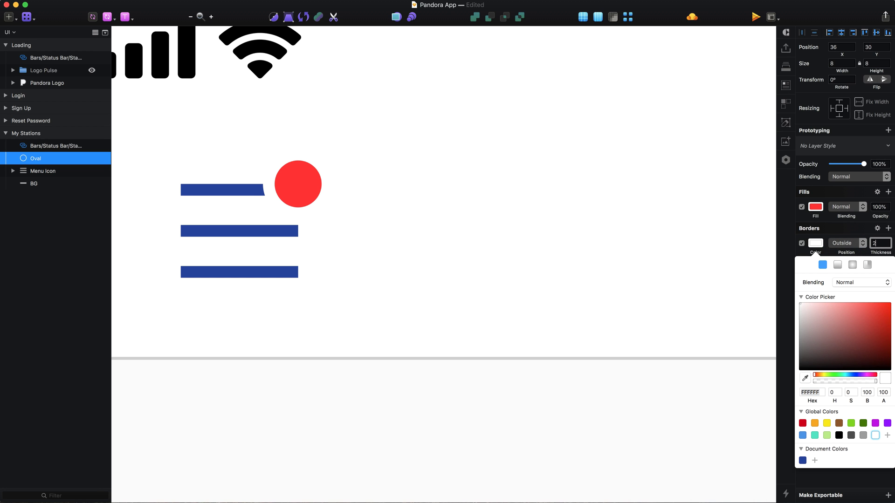
pyautogui.write('2')
pyautogui.click(582, 252)
pyautogui.click(46, 162)
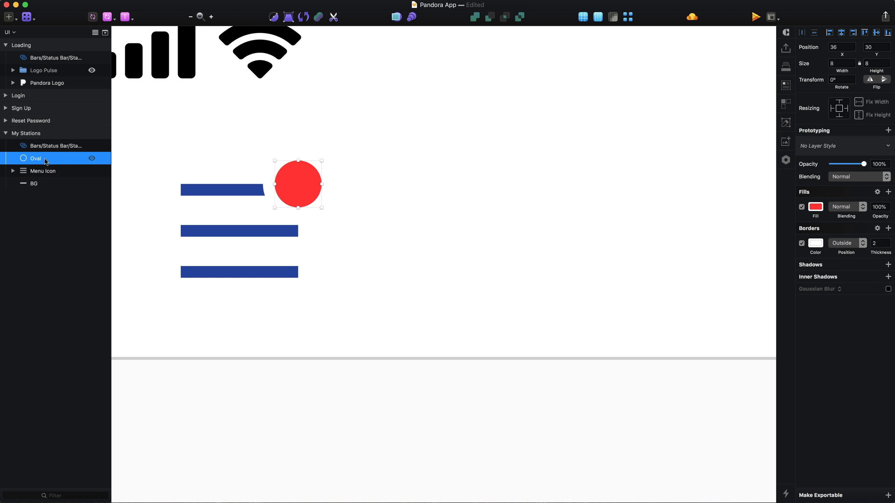
# Rename the red circle's layer as Notification Badge.
pyautogui.doubleClick(46, 160)
pyautogui.write('Notificatio')
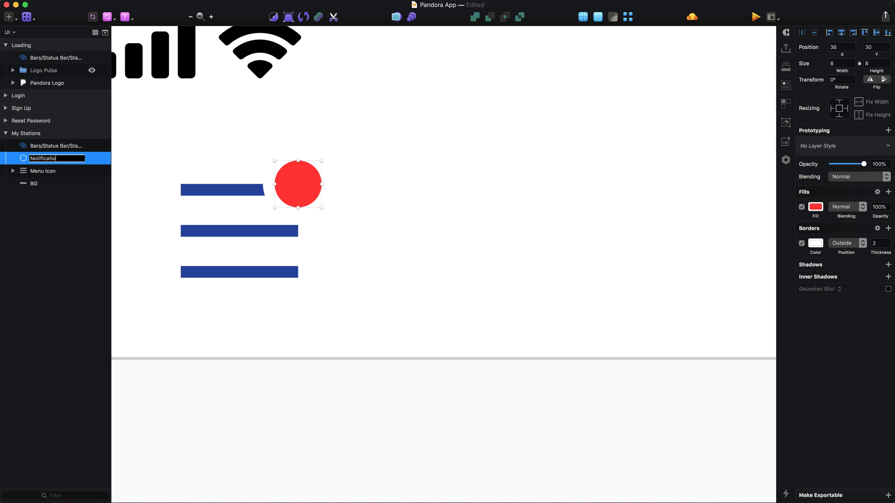
pyautogui.write('n Badge')
pyautogui.press('Return')
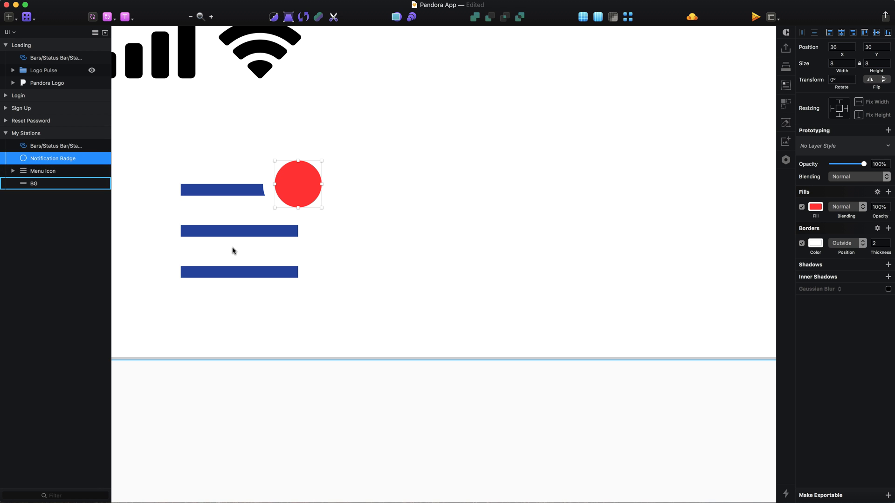
# Draw a rectangle in the middle of the header below the time and size it to 214 by 36.
pyautogui.scroll(-3, 234, 250)
pyautogui.click(184, 256)
pyautogui.hscroll(5, 229, 249)
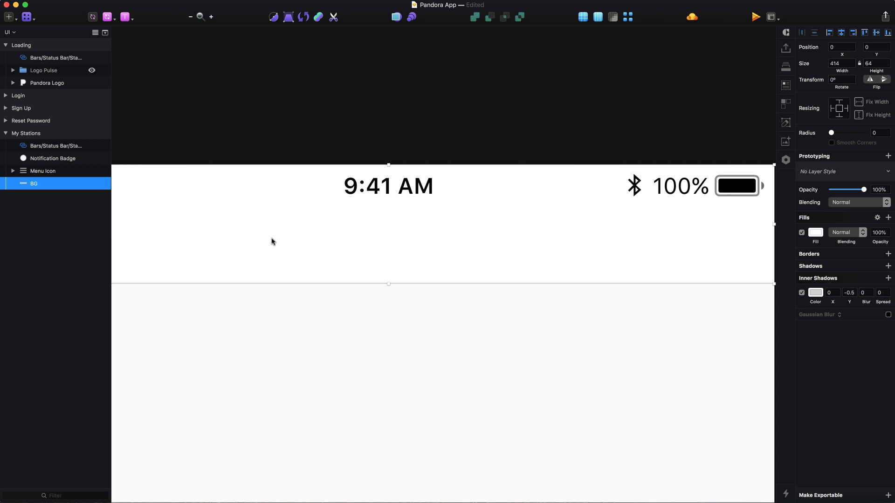
pyautogui.hscroll(-2, 380, 234)
pyautogui.press('r')
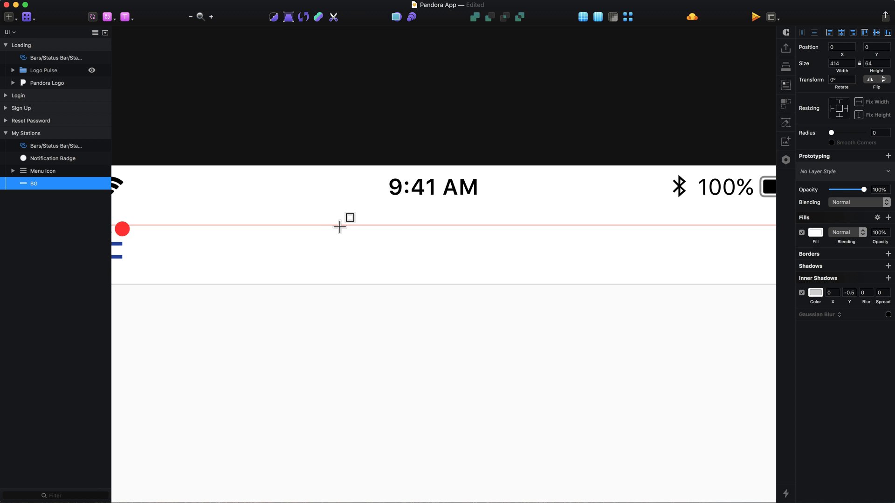
pyautogui.moveTo(275, 206); pyautogui.dragTo(681, 277)
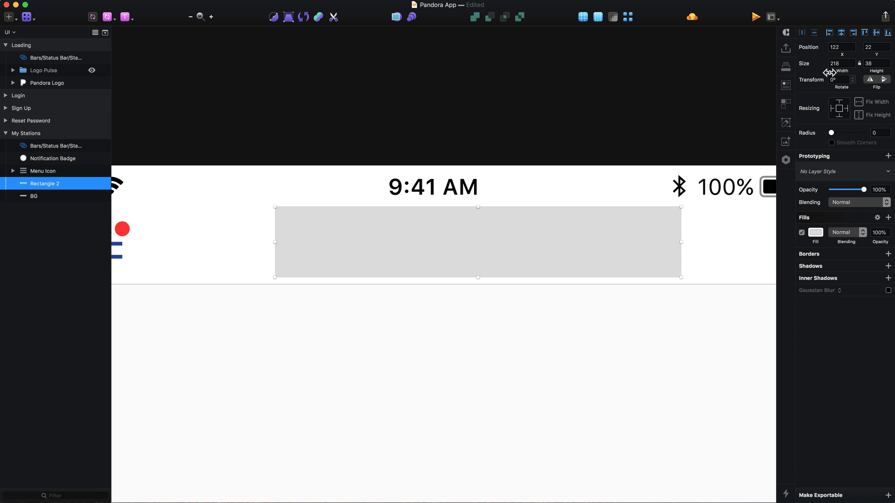
pyautogui.click(846, 62)
pyautogui.write('215')
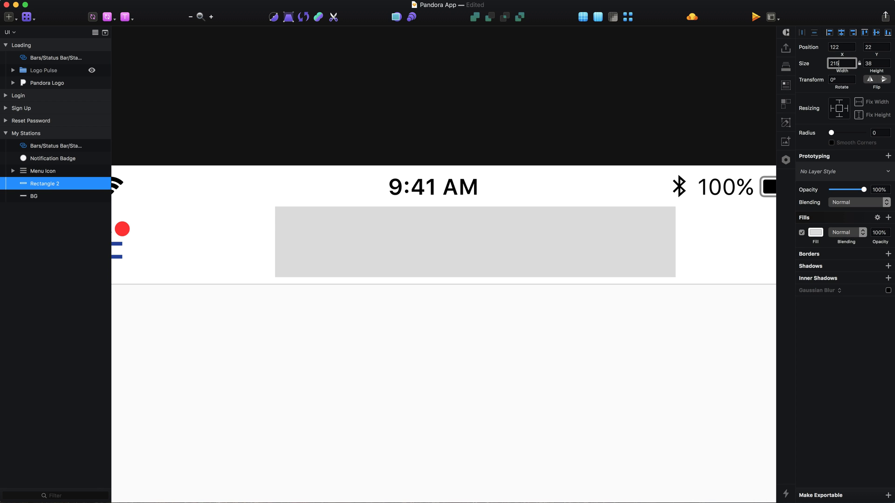
pyautogui.press('Tab')
pyautogui.write('36')
pyautogui.press('Return')
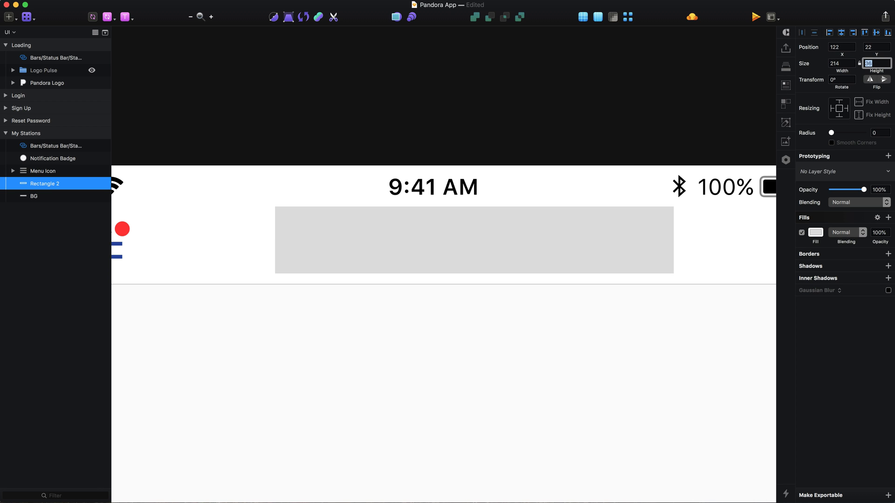
# Fill the new header rectangle with light grey, EEE.
pyautogui.click(816, 232)
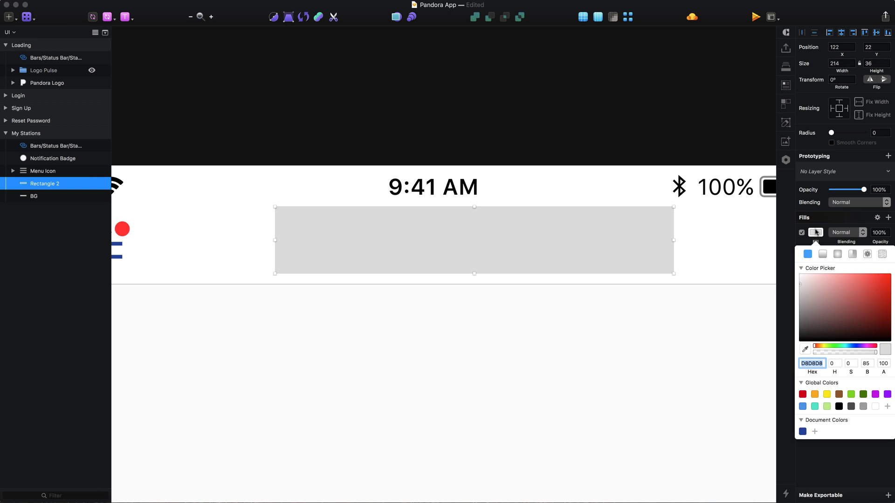
pyautogui.write('eee')
pyautogui.press('Return')
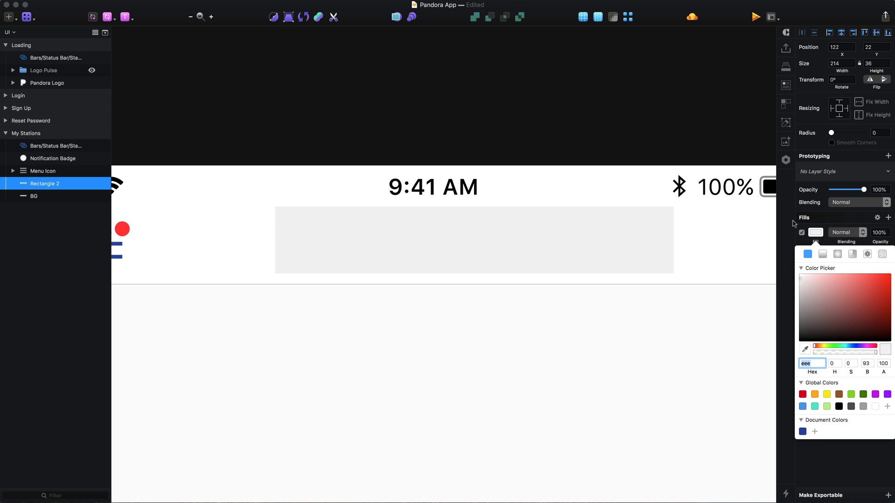
pyautogui.click(543, 143)
# Give the grey rectangle a corner radius of 18 and move it to X 100, Y 24 in the header.
pyautogui.click(881, 135)
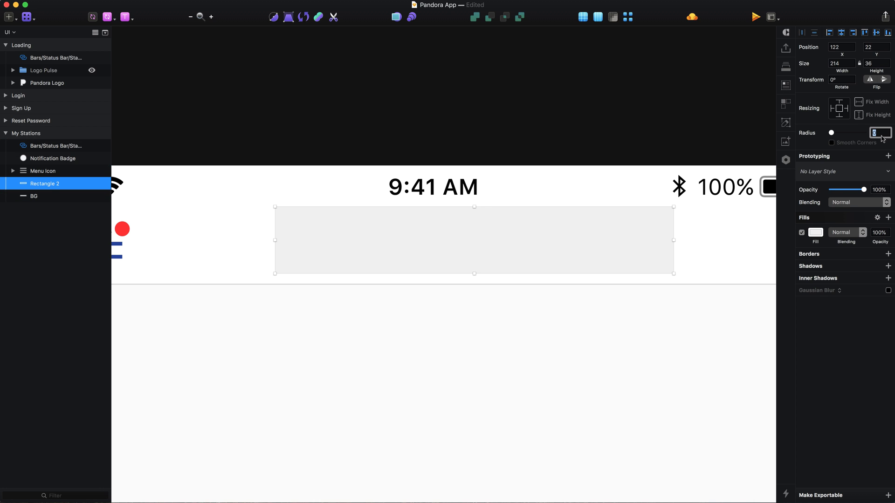
pyautogui.write('18')
pyautogui.press('Return')
pyautogui.click(681, 125)
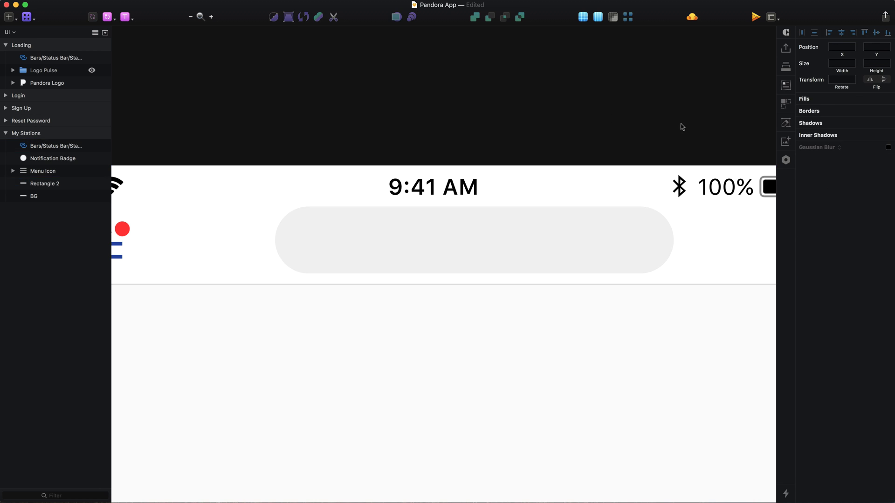
pyautogui.click(661, 221)
pyautogui.moveTo(613, 266); pyautogui.dragTo(572, 270)
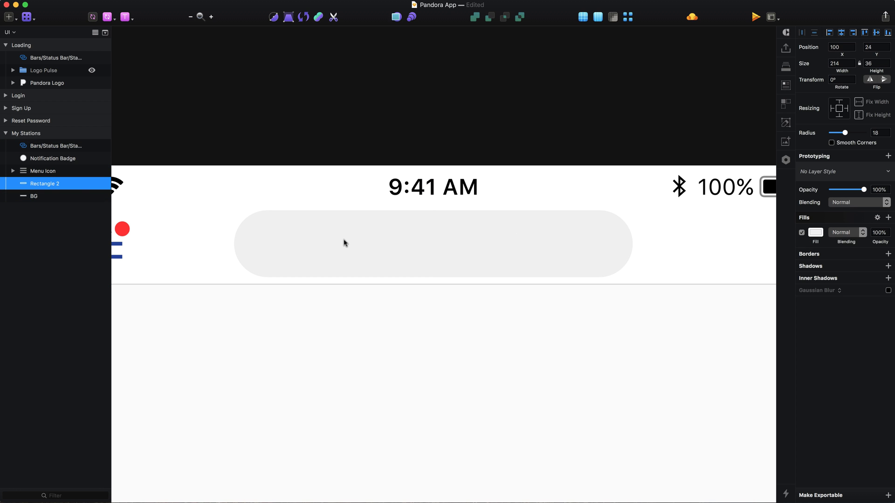
# Rename the grey pill layer as BG and place it in a group named Nav.
pyautogui.press('super+r')
pyautogui.write('BG')
pyautogui.press('Return')
pyautogui.press('super+g')
pyautogui.press('super+r')
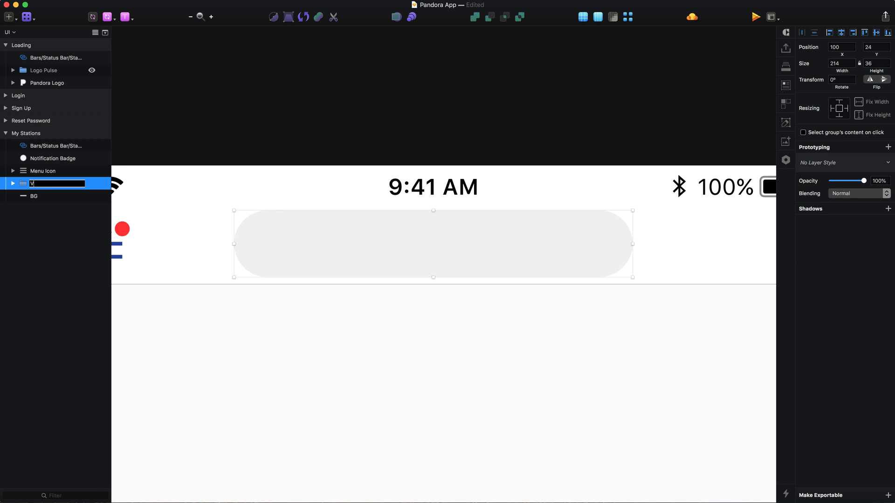
pyautogui.press('Return')
# Draw a rectangle over the left half of the grey pill inside the Nav group and size it to 106 by 30.
pyautogui.doubleClick(417, 275)
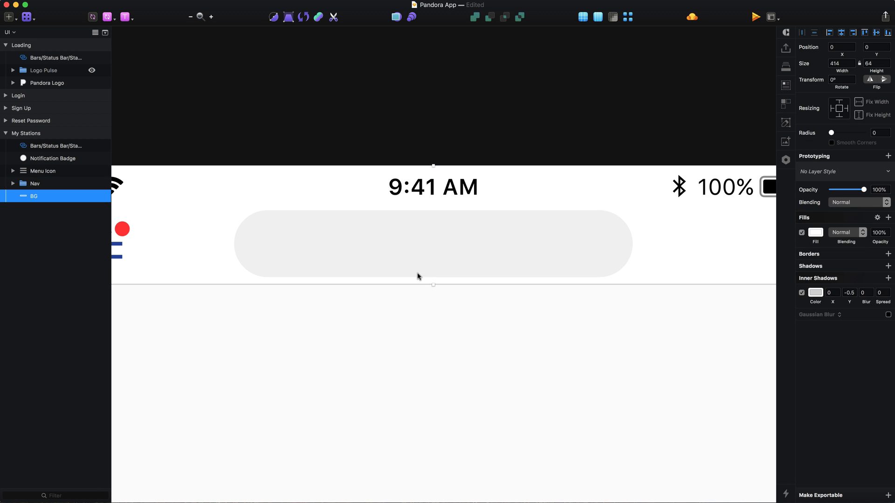
pyautogui.moveTo(247, 223); pyautogui.dragTo(463, 270)
pyautogui.click(846, 62)
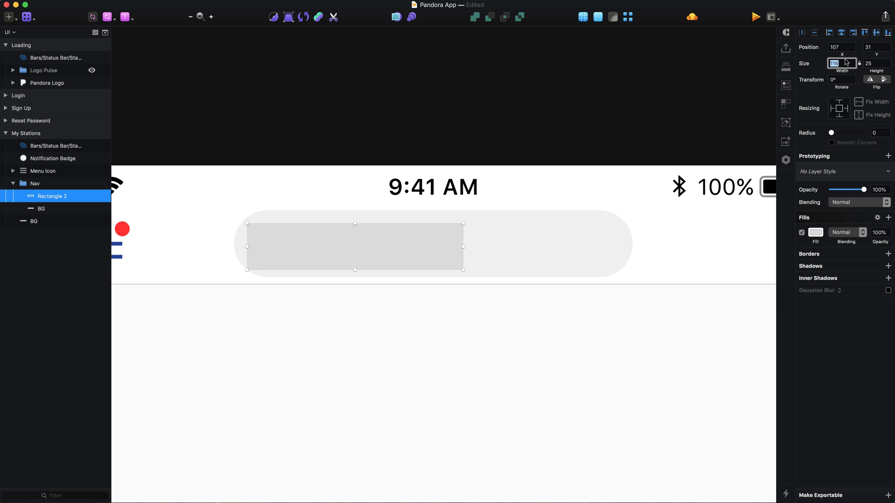
pyautogui.hotkey('shift', 'Down')
pyautogui.press('Tab')
pyautogui.press('Up')
pyautogui.press('Up')
pyautogui.press('Up')
pyautogui.press('Up')
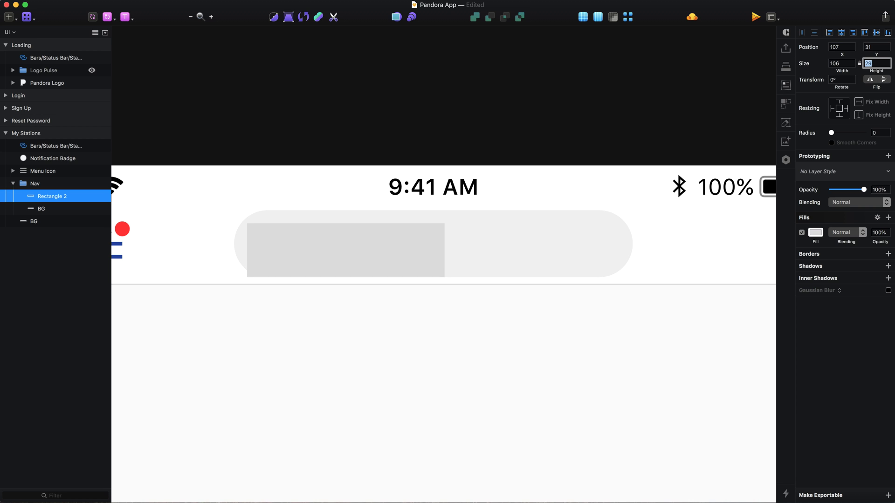
pyautogui.press('Up')
pyautogui.press('Return')
# Fill the inner rectangle with white FFFFFF and round its corners with a radius of 15.
pyautogui.click(814, 237)
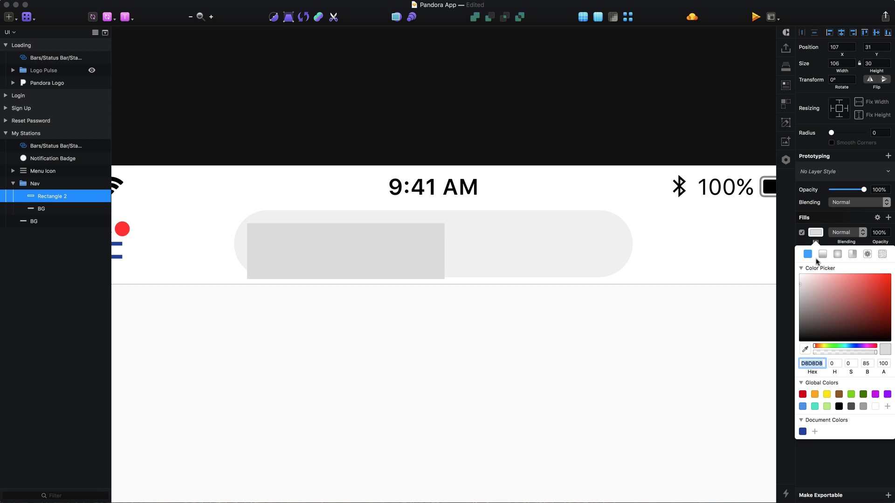
pyautogui.click(876, 406)
pyautogui.click(880, 133)
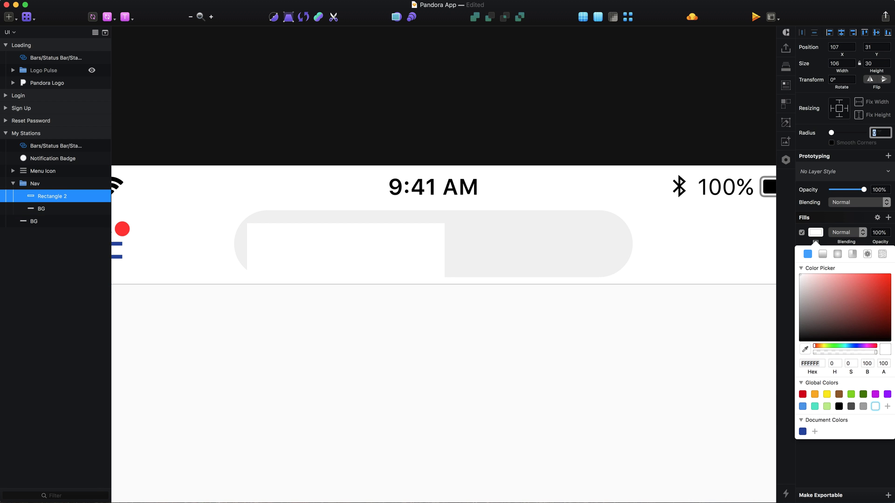
pyautogui.write('15')
pyautogui.press('Return')
pyautogui.click(637, 62)
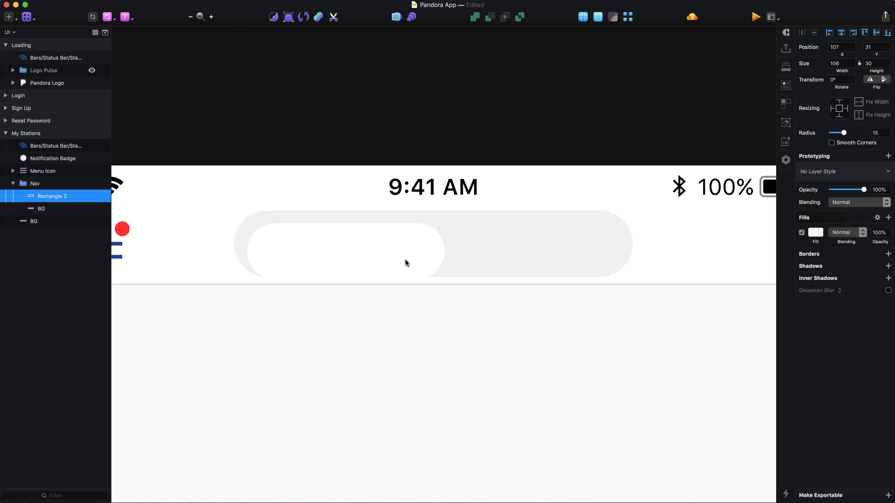
# Move the white pill to X 103, Y 27, leaving an even 3-pixel margin inside the grey pill.
pyautogui.press('Up')
pyautogui.press('Up')
pyautogui.press('Up')
pyautogui.press('Up')
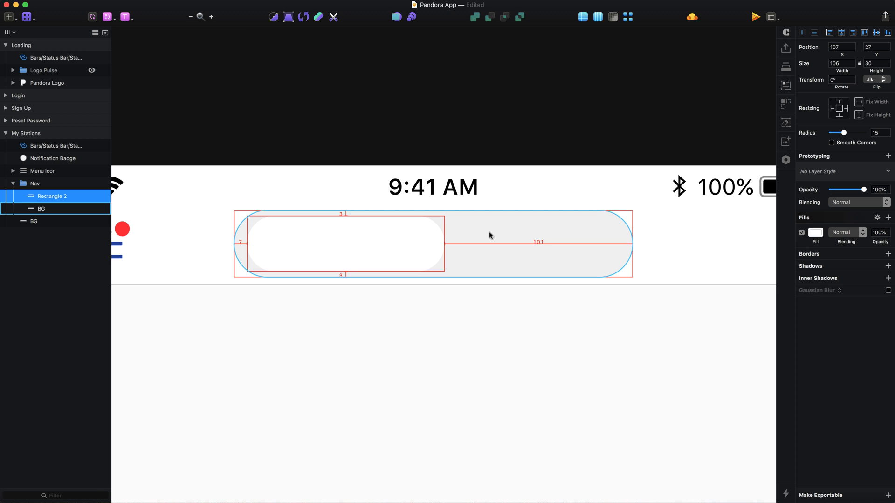
pyautogui.press('Left')
pyautogui.press('Left')
pyautogui.press('Left')
pyautogui.press('Left')
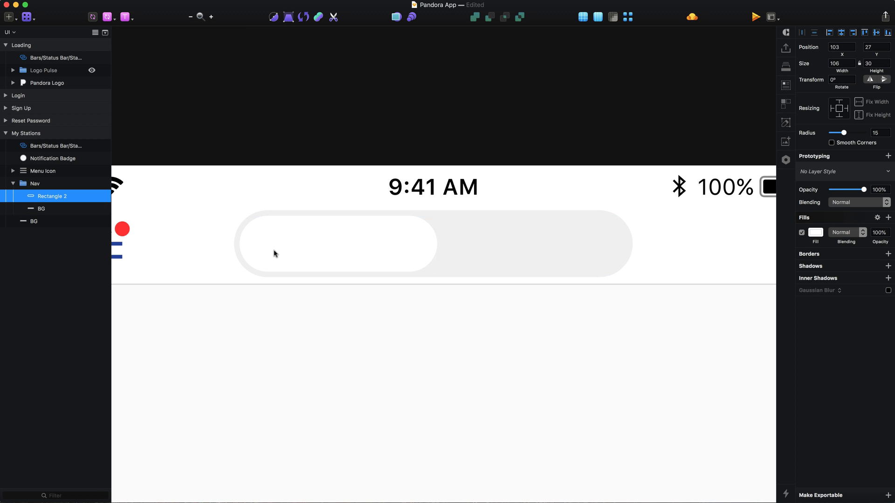
# Rename the white pill's layer as Active BG.
pyautogui.doubleClick(47, 195)
pyautogui.write('Active BG')
pyautogui.press('Return')
# Add the text label "My Stations" on the white pill.
pyautogui.press('t')
pyautogui.click(302, 239)
pyautogui.write('My ')
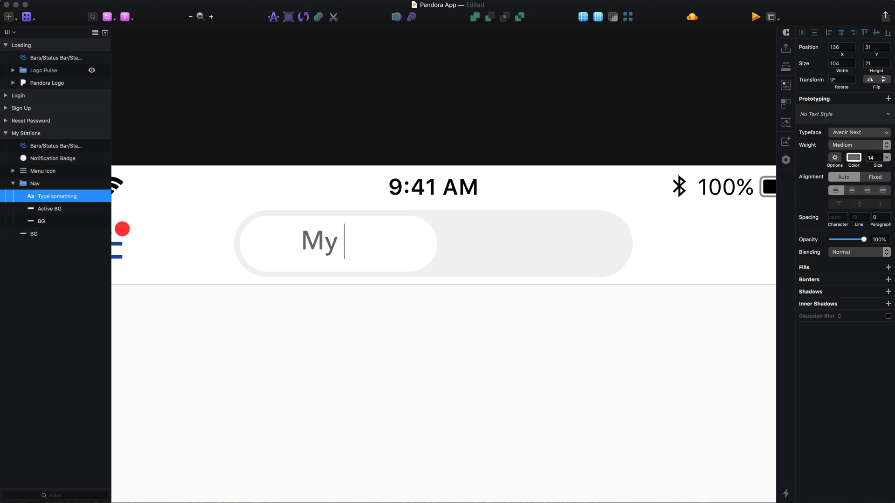
pyautogui.write('Stations')
pyautogui.press('Escape')
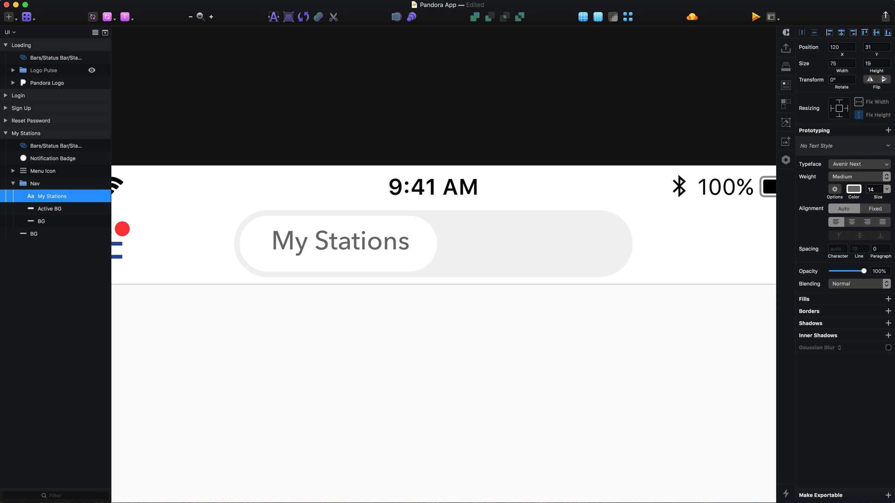
# Center the My Stations label on the white pill by moving it to X 117, Y 32.
pyautogui.click(262, 249)
pyautogui.click(294, 243)
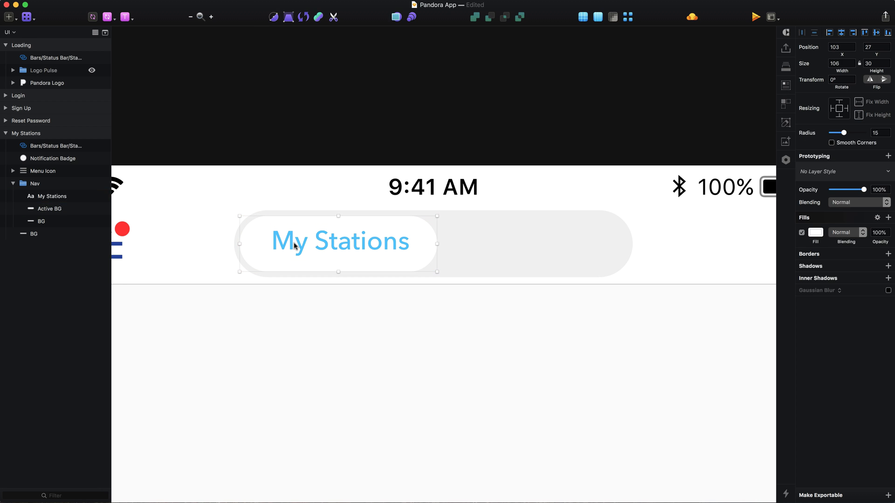
pyautogui.press('Left')
pyautogui.press('Left')
pyautogui.press('Left')
pyautogui.press('Down')
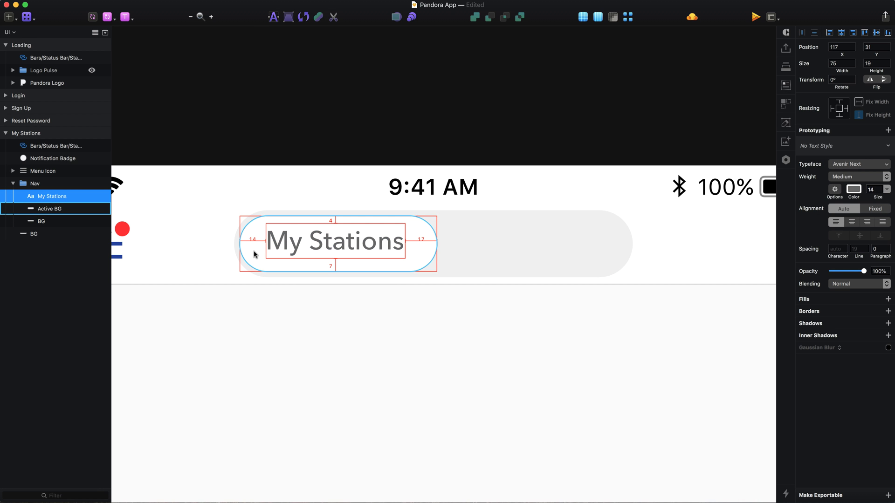
pyautogui.press('alt')
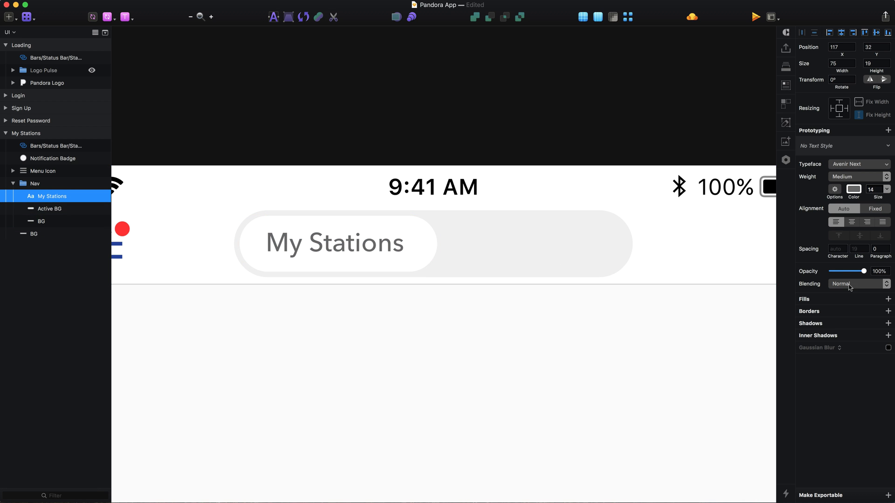
# Set the My Stations label's line spacing to 20.
pyautogui.click(860, 248)
pyautogui.press('Return')
pyautogui.press('alt')
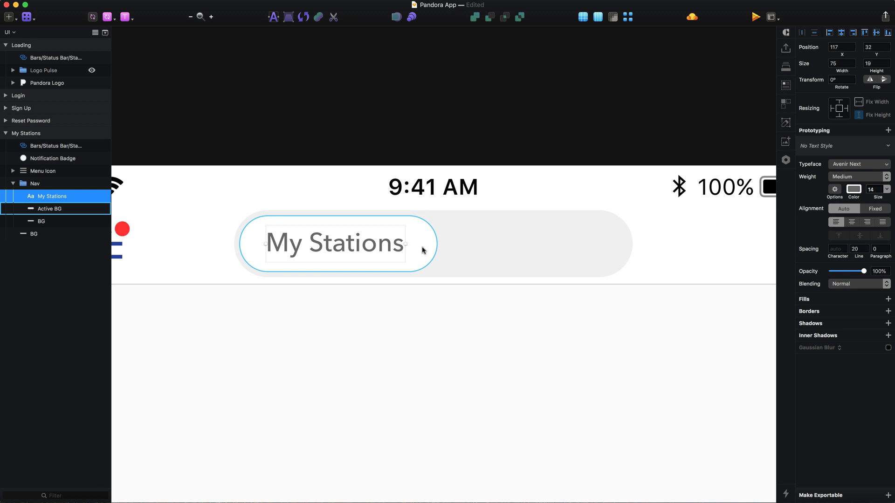
# Duplicate the My Stations label and shift the copy horizontally to X 229, over the grey half of the pill.
pyautogui.press('super+d')
pyautogui.hotkey('shift', 'Right')
pyautogui.hotkey('shift', 'Right')
pyautogui.hotkey('shift', 'Right')
pyautogui.hotkey('shift', 'Right')
pyautogui.hotkey('shift', 'Right')
pyautogui.hotkey('shift', 'Right')
pyautogui.hotkey('shift', 'Right')
pyautogui.hotkey('shift', 'Right')
pyautogui.hotkey('shift', 'Right')
pyautogui.hotkey('shift', 'Right')
pyautogui.hotkey('shift', 'Right')
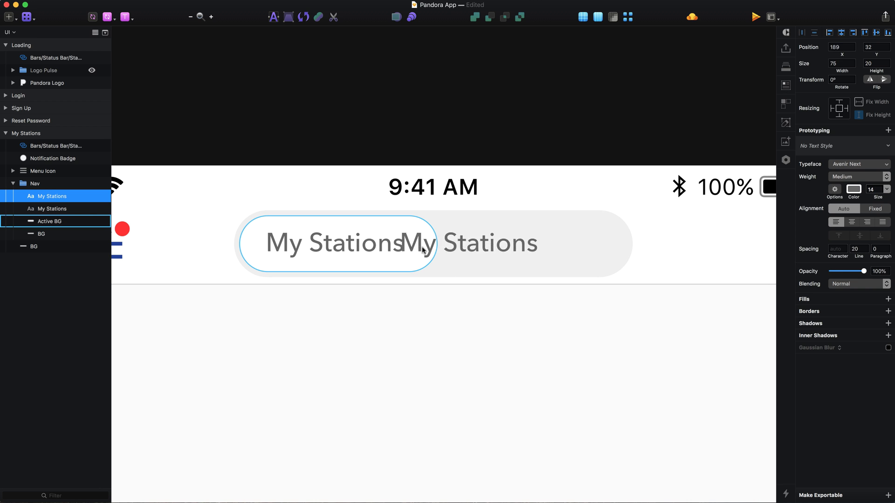
# Change the duplicated label's text to "Browse".
pyautogui.press('Return')
pyautogui.write('Browse')
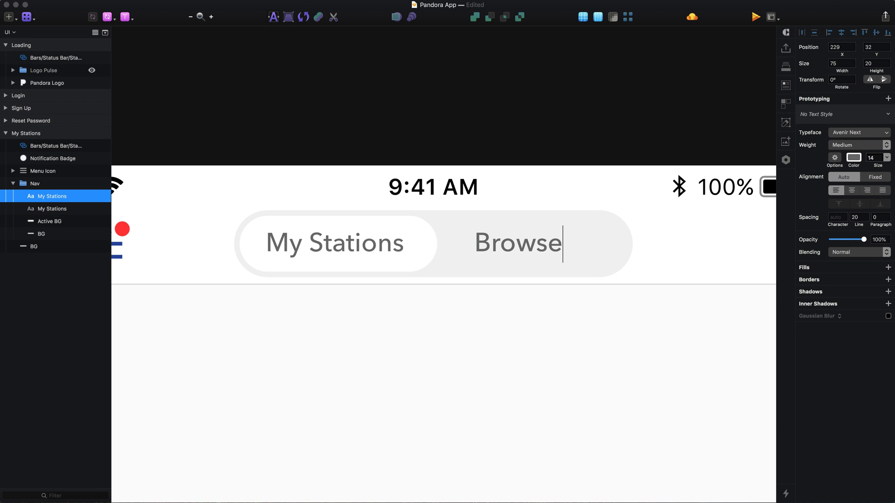
pyautogui.press('Escape')
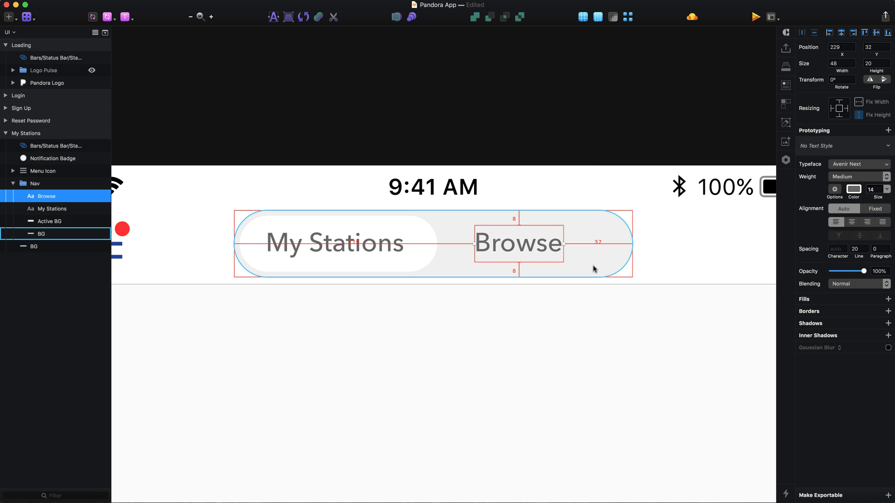
# Move the Browse label to X 236 within the grey half of the pill.
pyautogui.press('Right')
pyautogui.press('Right')
pyautogui.press('Right')
pyautogui.press('Right')
pyautogui.press('Right')
pyautogui.press('Right')
pyautogui.press('Right')
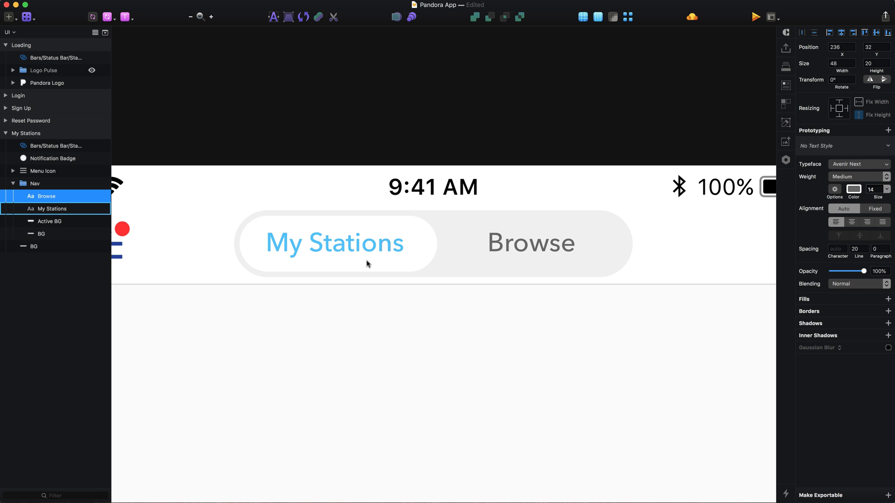
# Color the My Stations label with the dark blue saved in the document colors.
pyautogui.click(365, 257)
pyautogui.click(855, 192)
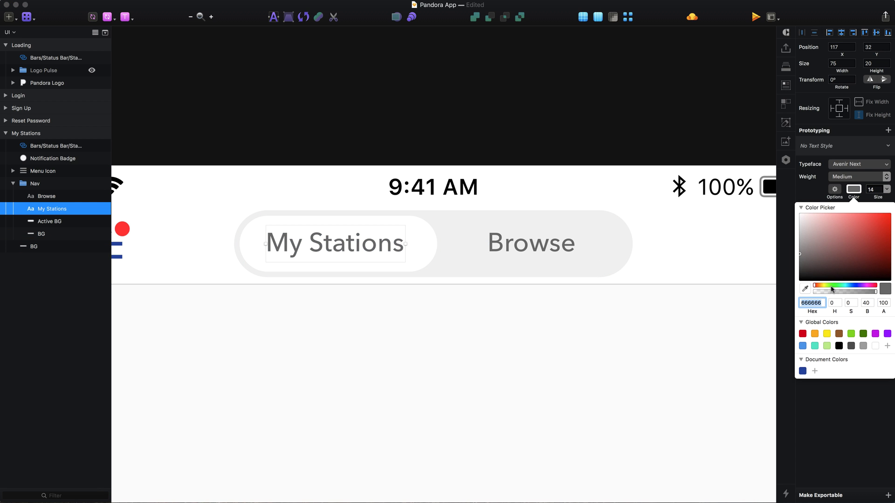
pyautogui.click(803, 371)
pyautogui.press('Escape')
pyautogui.press('super+minus')
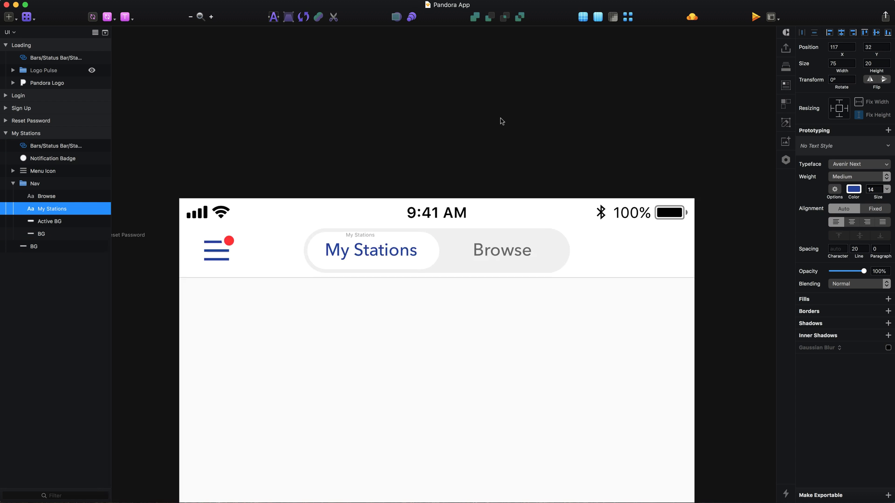
# Group the notification badge, menu icon, nav and background layers of the My Stations screen and name the group "Header".
pyautogui.click(13, 184)
pyautogui.click(39, 197)
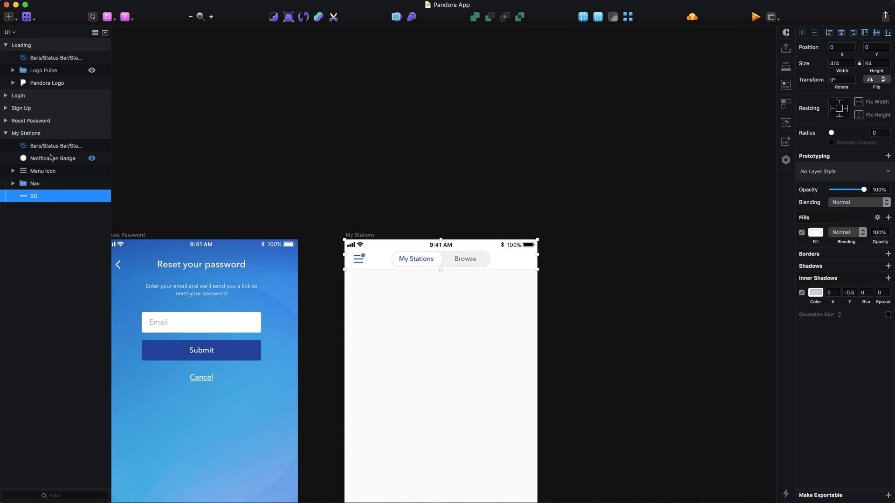
pyautogui.keyDown('shift'); pyautogui.click(51, 157); pyautogui.keyUp('shift')
pyautogui.press('super+g')
pyautogui.doubleClick(41, 159)
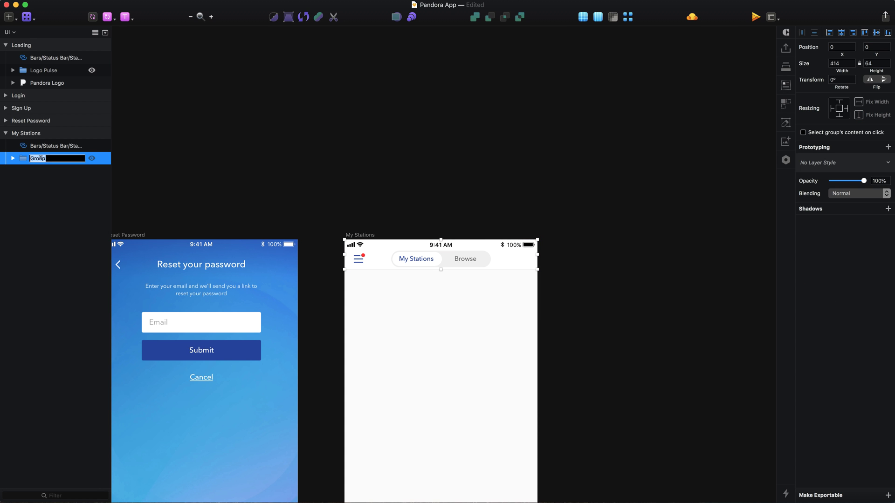
pyautogui.press('Return')
# Draw a full-width rectangle directly beneath the header, about 414 wide and 59 high.
pyautogui.scroll(5, 352, 256)
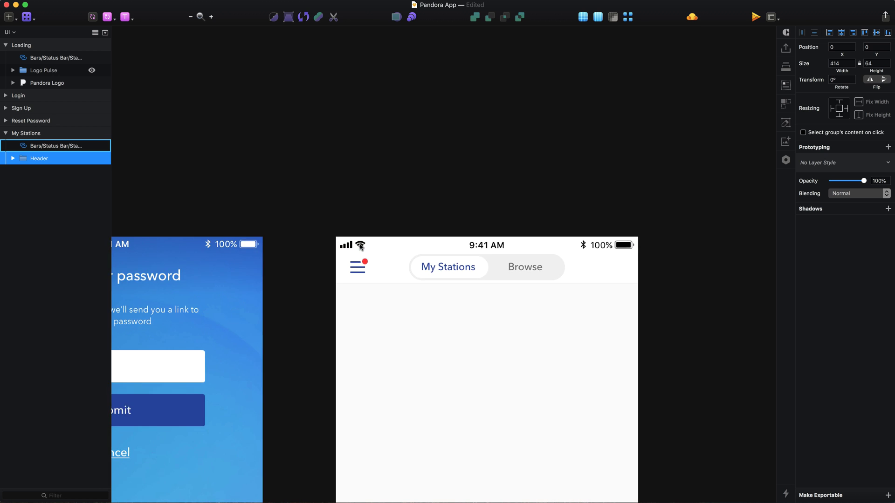
pyautogui.press('r')
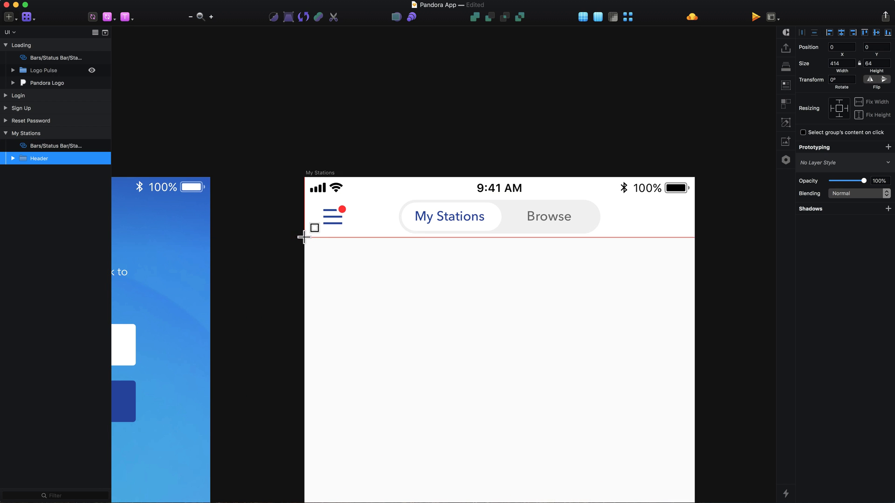
pyautogui.moveTo(305, 238); pyautogui.dragTo(695, 293)
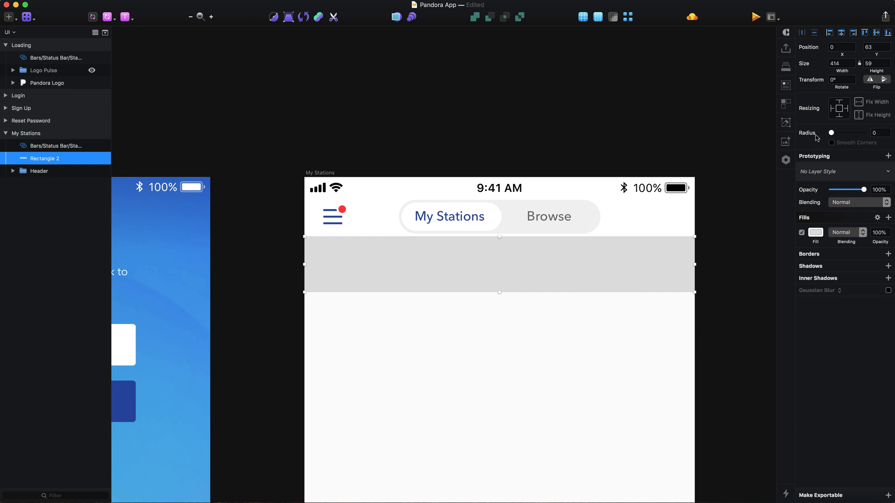
# Set the new rectangle's height to 60 and its Y position to 64.
pyautogui.click(876, 64)
pyautogui.write('60')
pyautogui.press('Return')
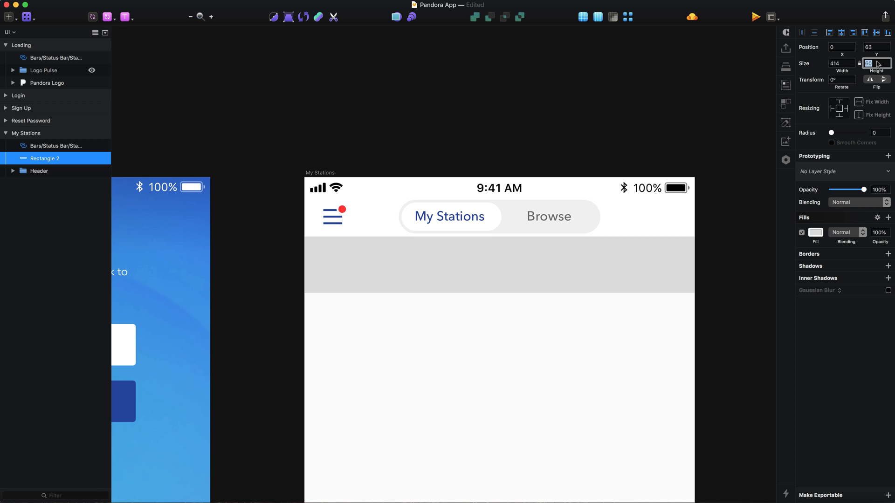
pyautogui.click(877, 47)
pyautogui.write('64')
pyautogui.press('Return')
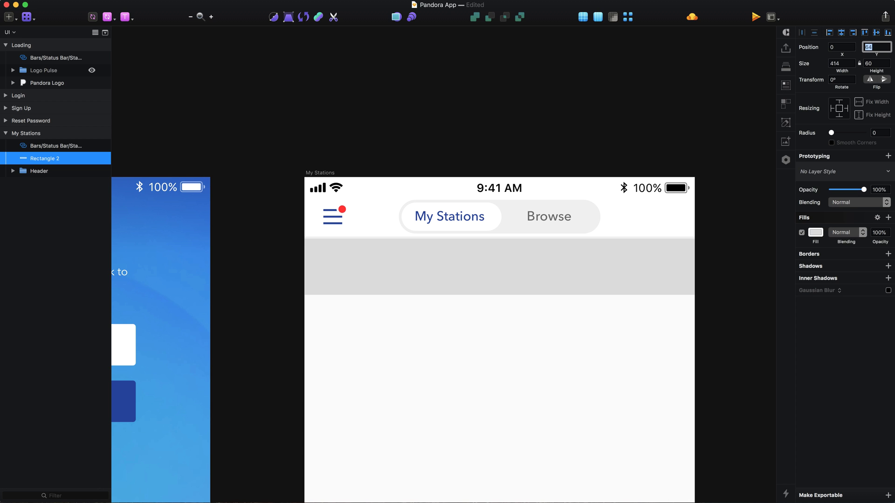
pyautogui.press('Down')
pyautogui.press('Return')
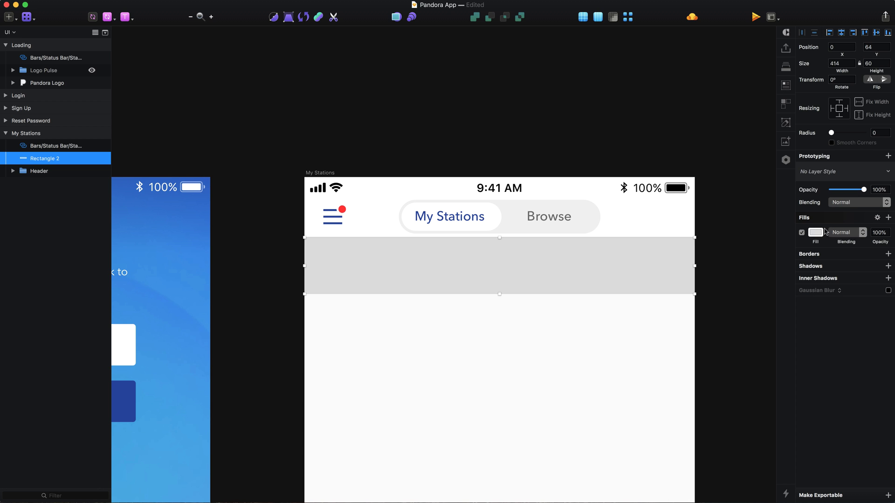
# Remove the rectangle's fill and add an inner shadow with Y -0.5 and blur 0.
pyautogui.click(802, 233)
pyautogui.click(876, 219)
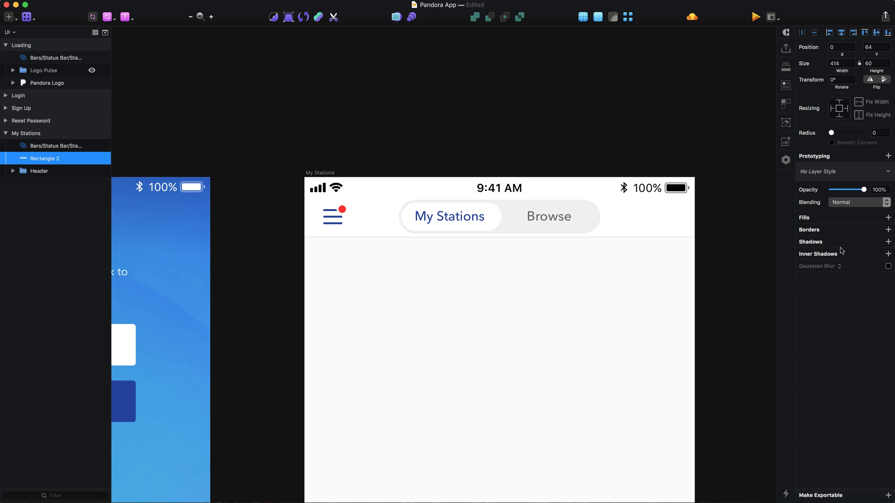
pyautogui.click(842, 253)
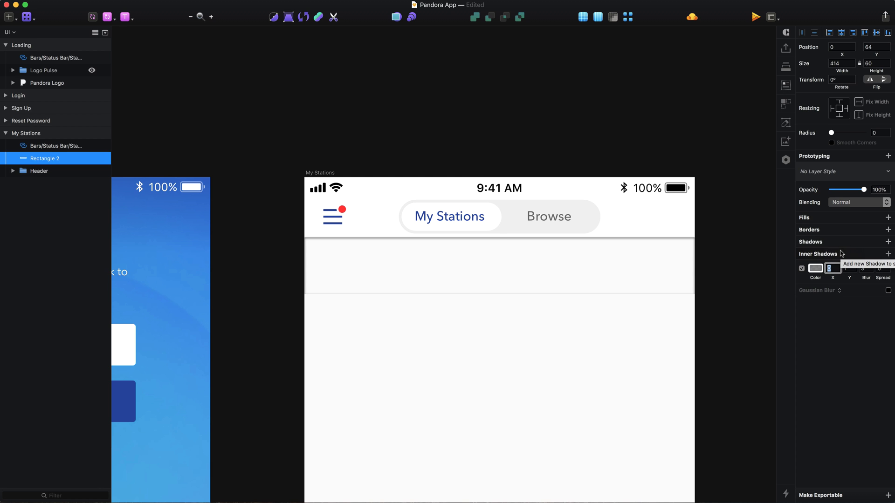
pyautogui.press('Tab')
pyautogui.write('-0.5')
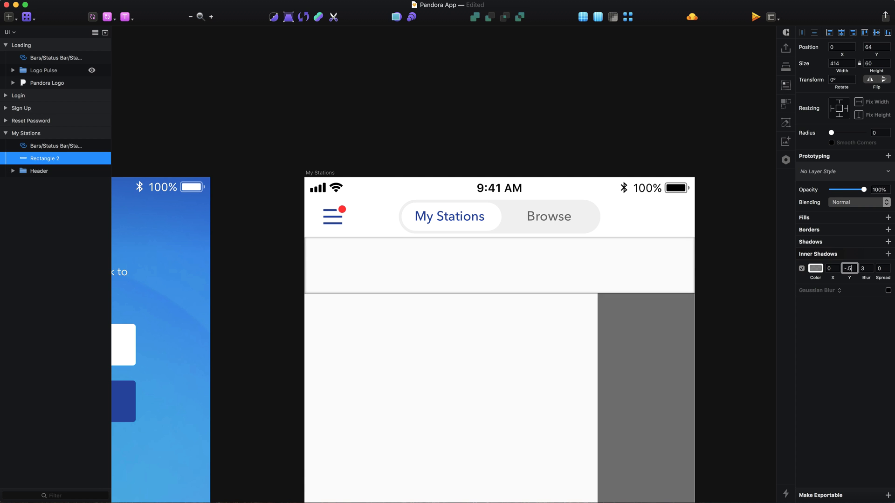
pyautogui.press('Tab')
pyautogui.write('0')
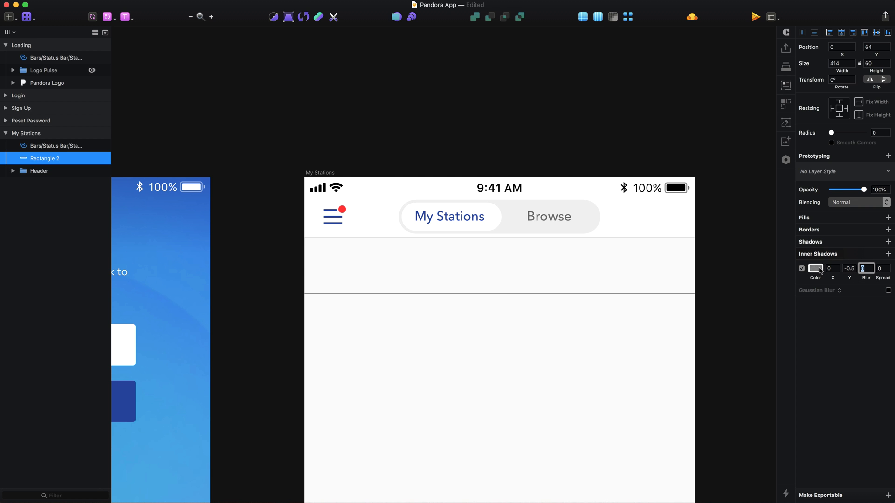
# Color the rectangle's inner shadow with hex CCC at full opacity.
pyautogui.click(817, 269)
pyautogui.write('ccc')
pyautogui.press('Return')
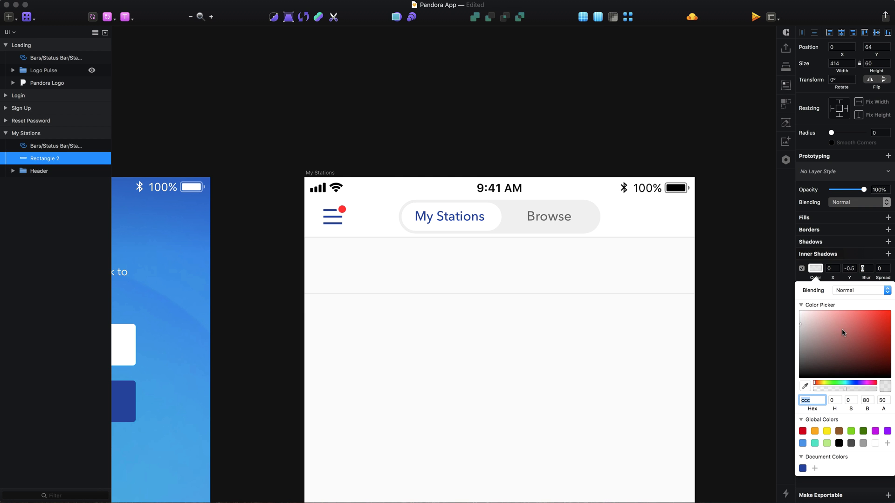
pyautogui.moveTo(851, 390); pyautogui.dragTo(876, 390)
pyautogui.click(763, 332)
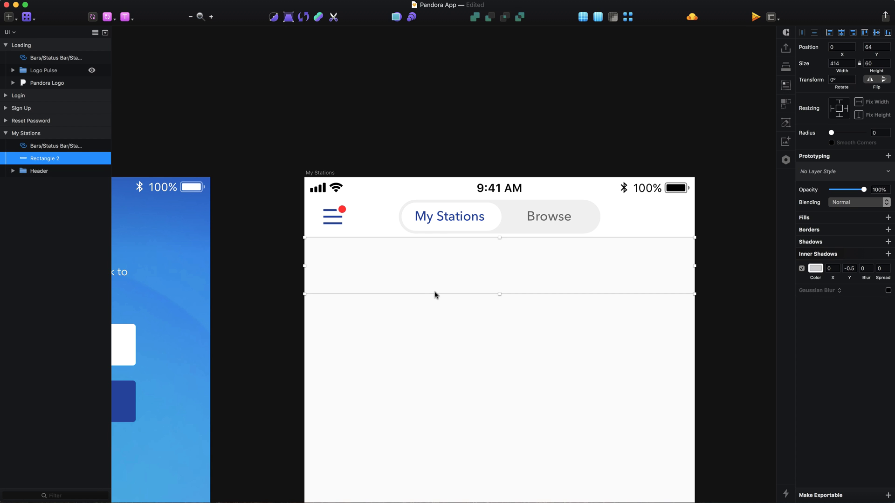
# Rename the rectangle layer beneath the header to "BG".
pyautogui.press('super+r')
pyautogui.write('BG')
pyautogui.press('Return')
# Draw a circle at the start of the row beneath the header and set its size to 32 by 32.
pyautogui.scroll(3, 482, 328)
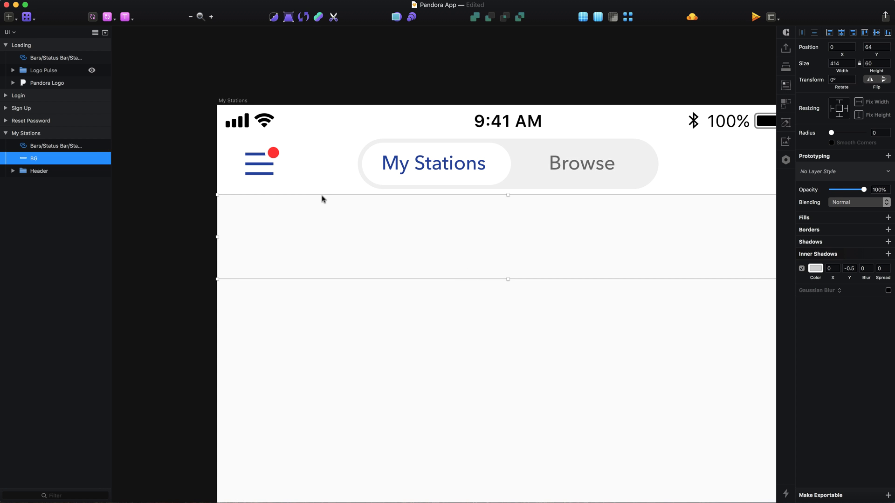
pyautogui.press('r')
pyautogui.press('o')
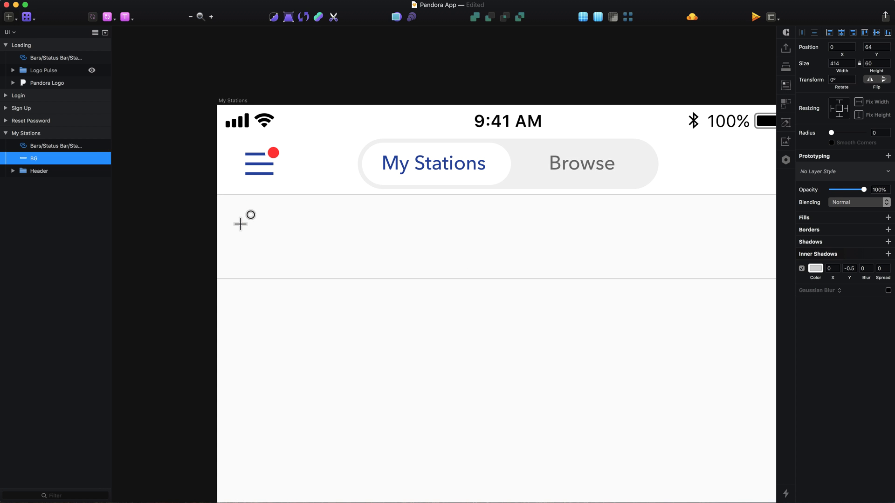
pyautogui.moveTo(245, 219); pyautogui.dragTo(286, 261)
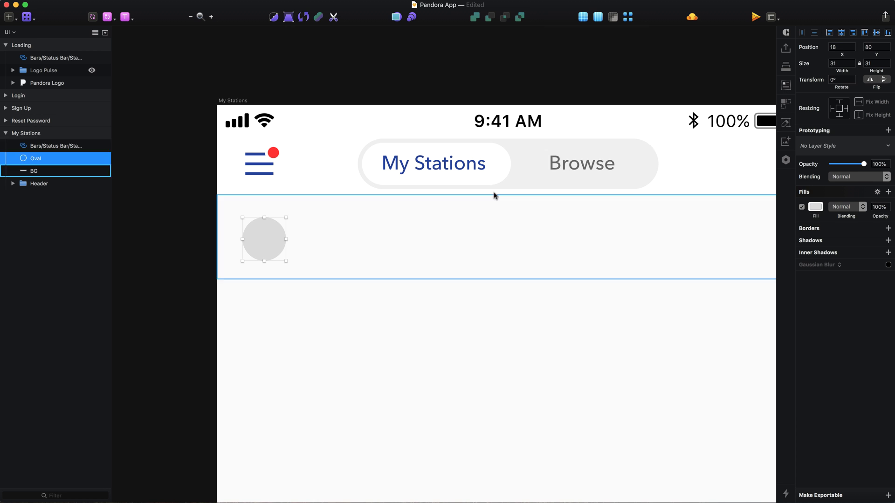
pyautogui.click(842, 63)
pyautogui.press('BackSpace')
pyautogui.write('2')
pyautogui.press('Return')
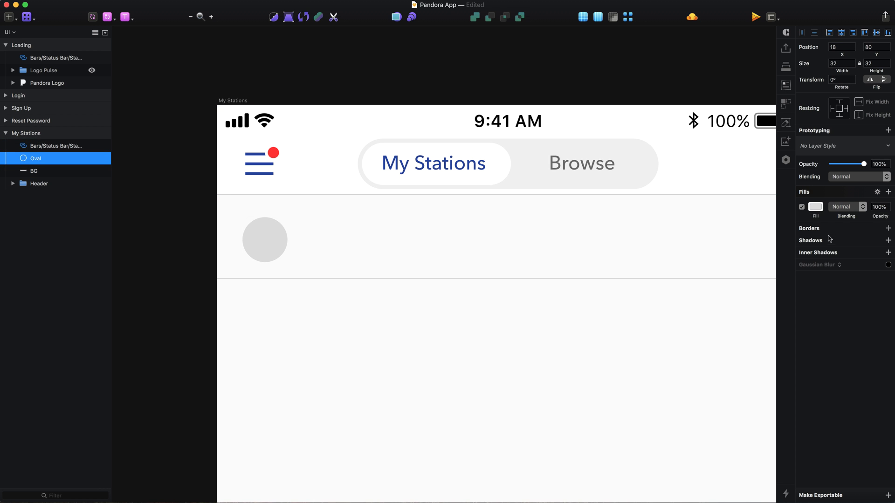
# Fill the circle with the dark blue saved in the document colors.
pyautogui.click(816, 206)
pyautogui.click(802, 406)
pyautogui.scroll(3, 293, 283)
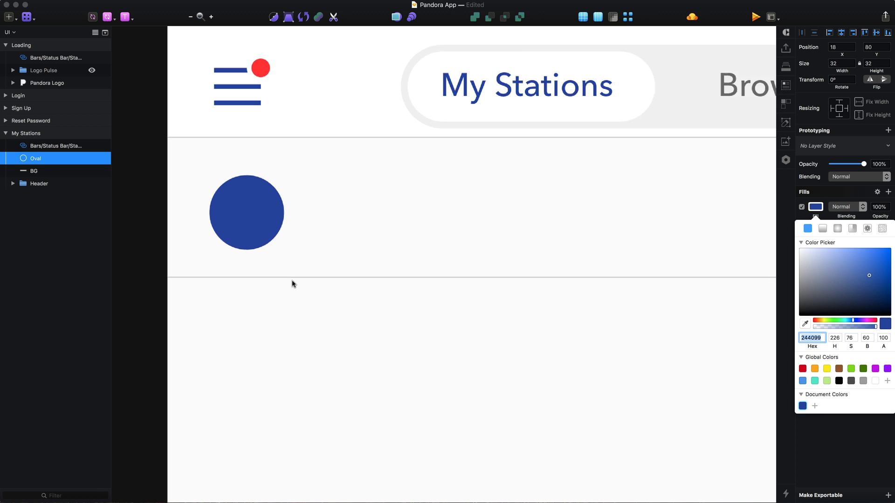
# Rename the blue circle layer to "BG".
pyautogui.scroll(2, 293, 284)
pyautogui.press('super+r')
pyautogui.write('B')
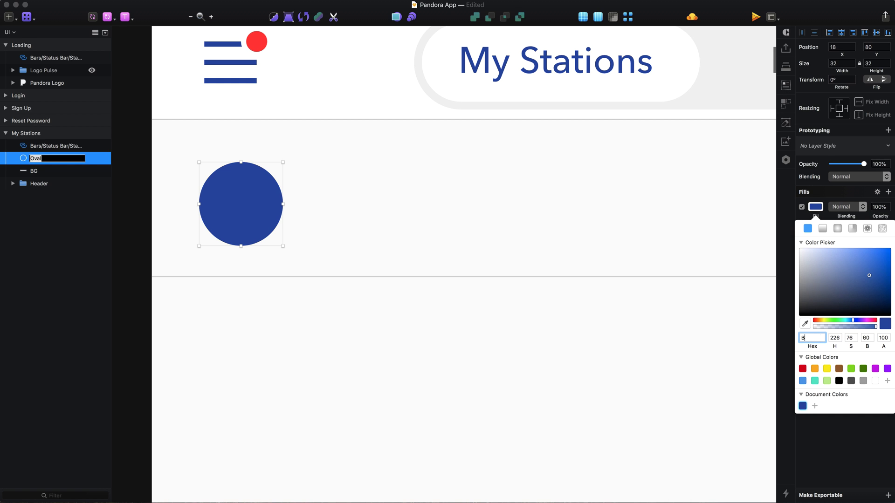
pyautogui.press('Escape')
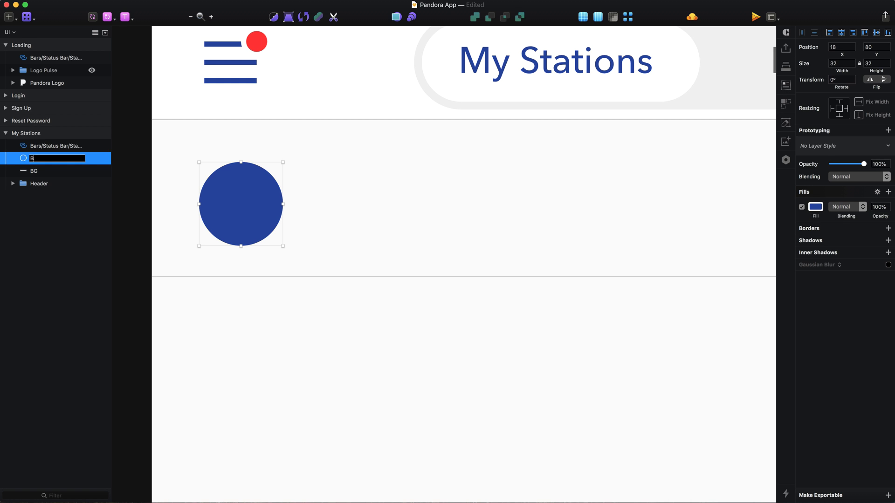
pyautogui.write('G')
pyautogui.press('Return')
# Draw a narrow vertical rectangle inside the blue circle and set its size to 2 wide by 16 high.
pyautogui.hscroll(-2, 270, 215)
pyautogui.press('r')
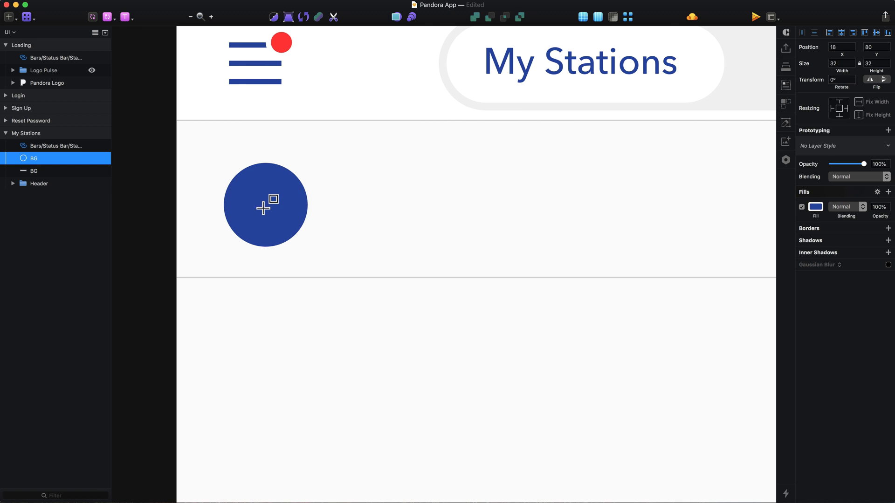
pyautogui.moveTo(256, 179); pyautogui.dragTo(272, 231)
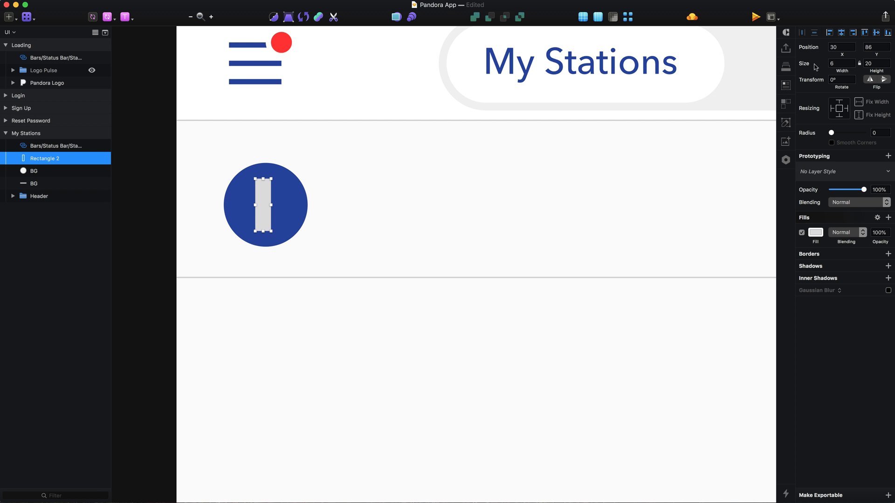
pyautogui.click(839, 63)
pyautogui.write('2')
pyautogui.press('Tab')
# Fill the vertical bar with white and center it horizontally and vertically on the blue circle.
pyautogui.click(814, 232)
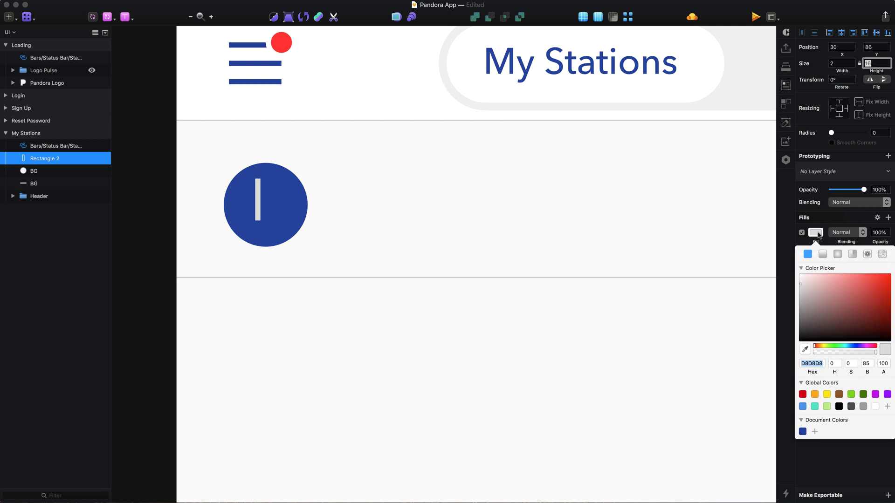
pyautogui.keyDown('shift'); pyautogui.click(280, 205); pyautogui.keyUp('shift')
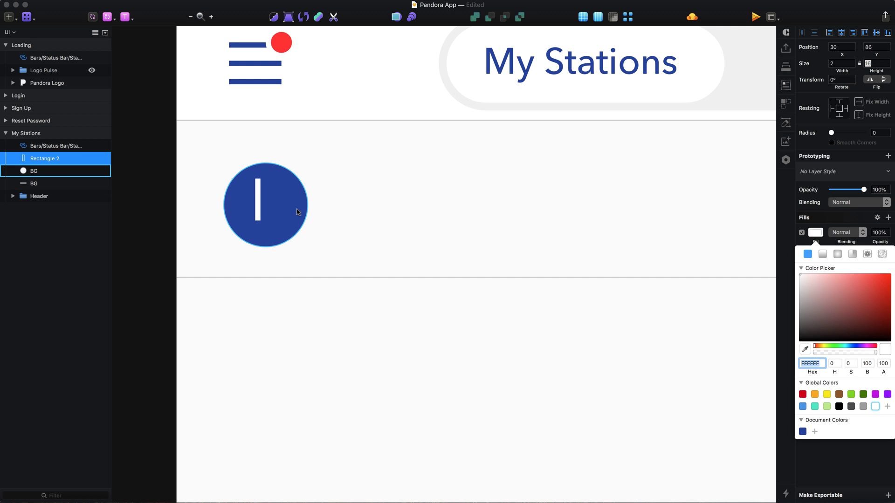
pyautogui.click(842, 33)
pyautogui.click(876, 33)
pyautogui.click(338, 226)
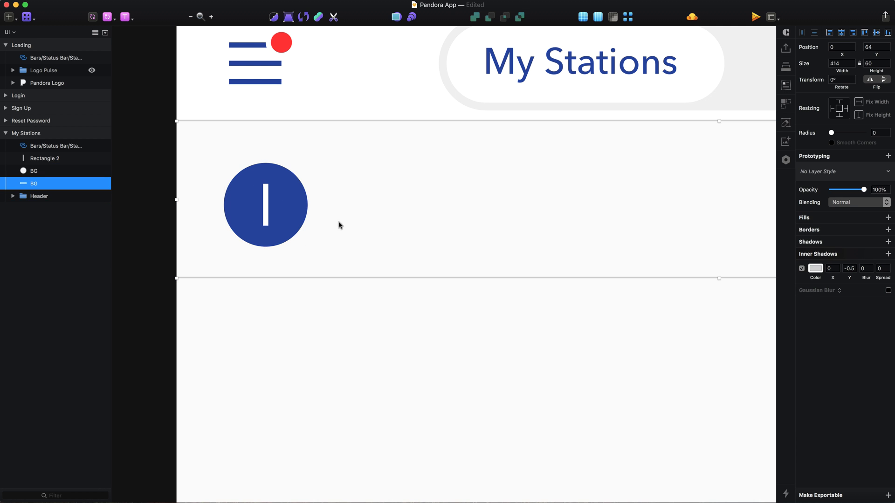
# Duplicate the white bar and rotate the copy 90° to form a plus sign.
pyautogui.click(264, 217)
pyautogui.press('super+d')
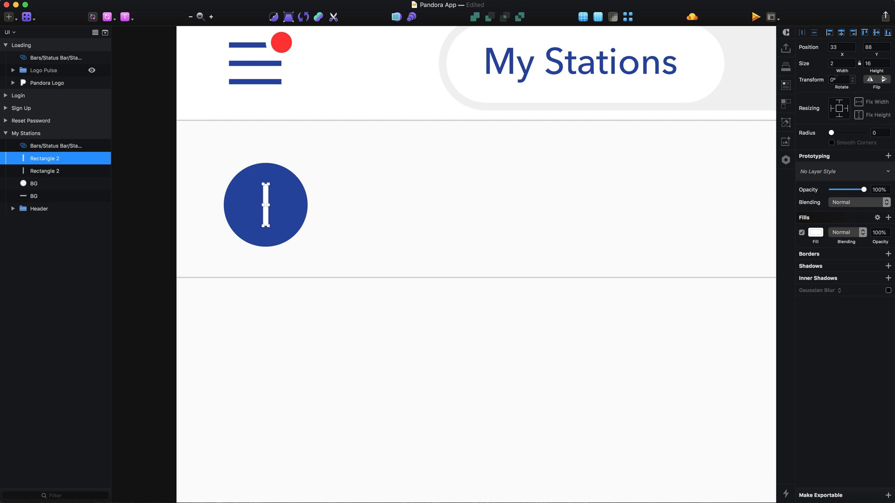
pyautogui.click(842, 79)
pyautogui.press('Return')
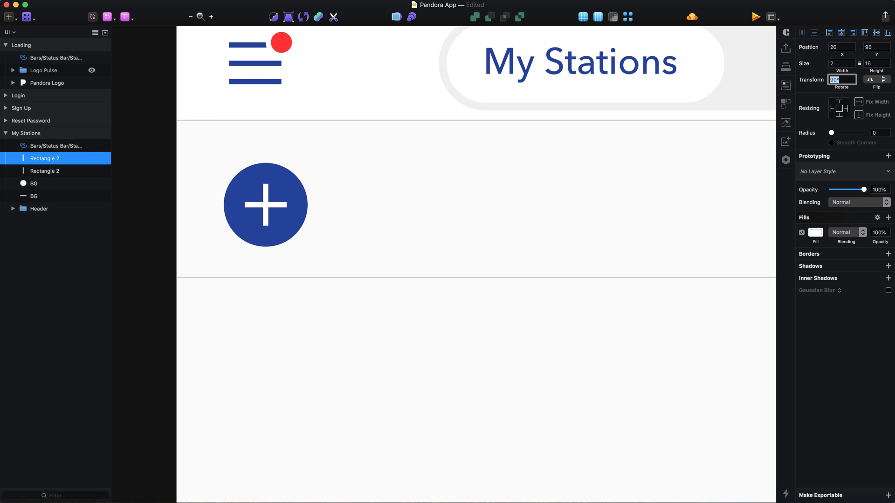
# Combine the two white bars into one shape with Union and name it "Plus Icon".
pyautogui.keyDown('shift'); pyautogui.click(263, 216); pyautogui.keyUp('shift')
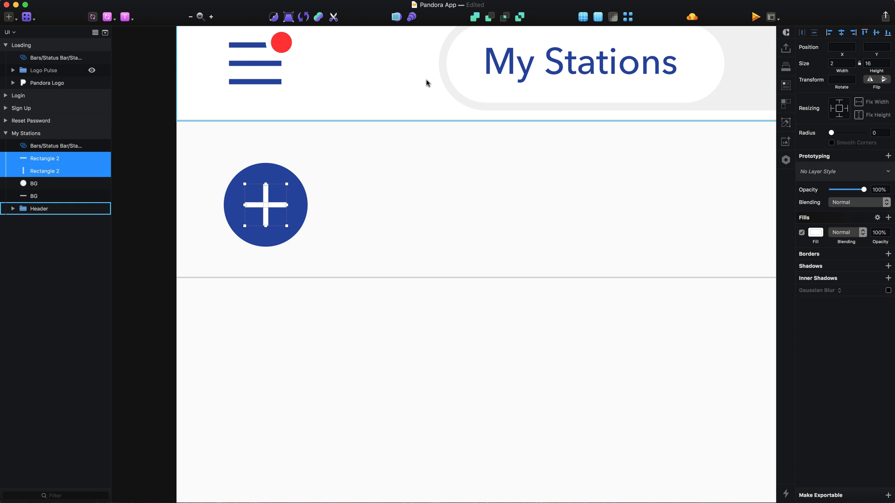
pyautogui.click(478, 18)
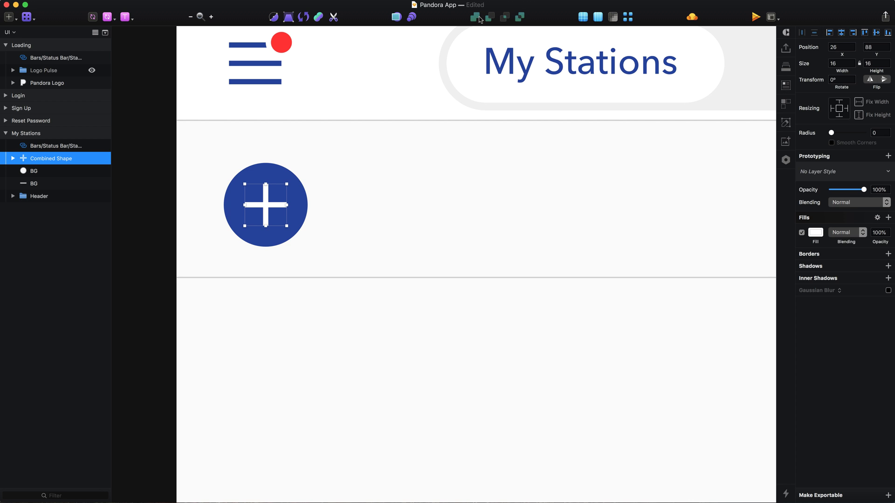
pyautogui.press('super+r')
pyautogui.write('P')
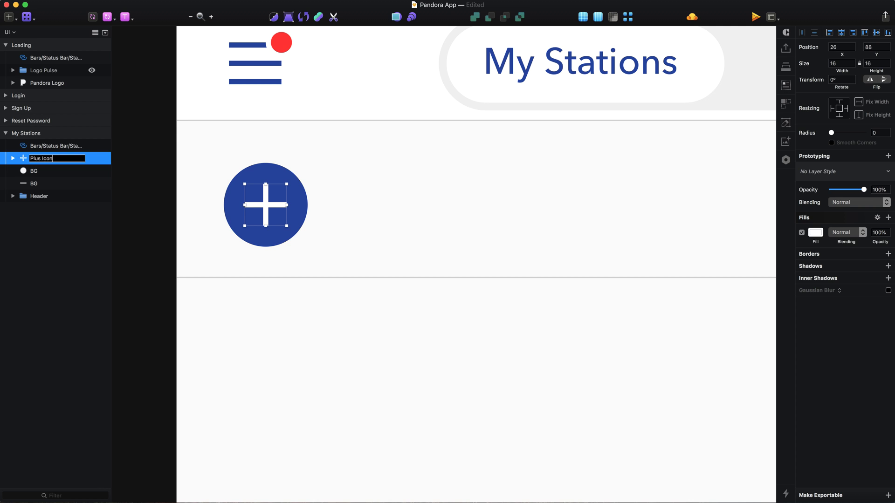
pyautogui.press('Return')
# Group the plus icon with its blue circle and name the group "Add".
pyautogui.keyDown('shift'); pyautogui.click(39, 175); pyautogui.keyUp('shift')
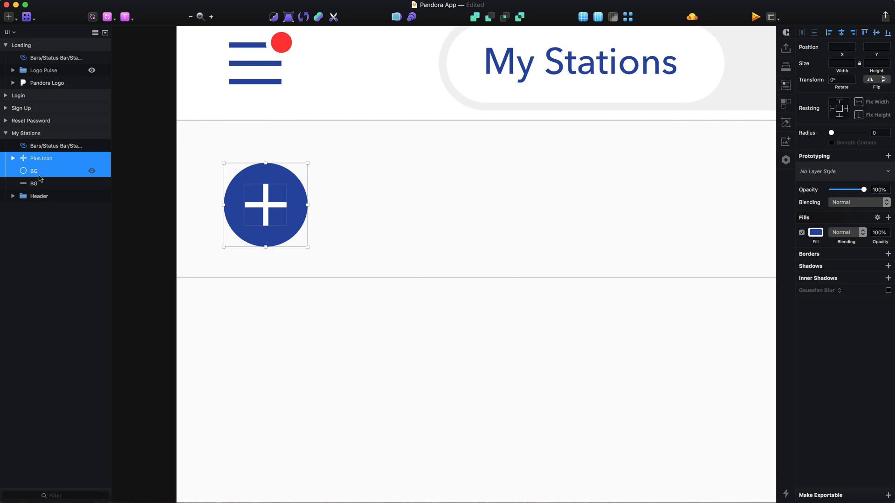
pyautogui.press('super+g')
pyautogui.press('super+r')
pyautogui.write('d')
pyautogui.press('Return')
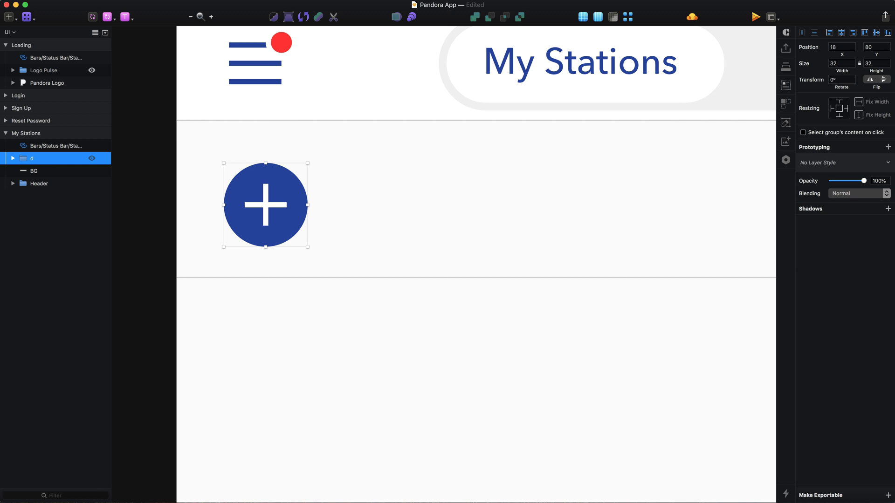
pyautogui.press('super+r')
pyautogui.write('ad')
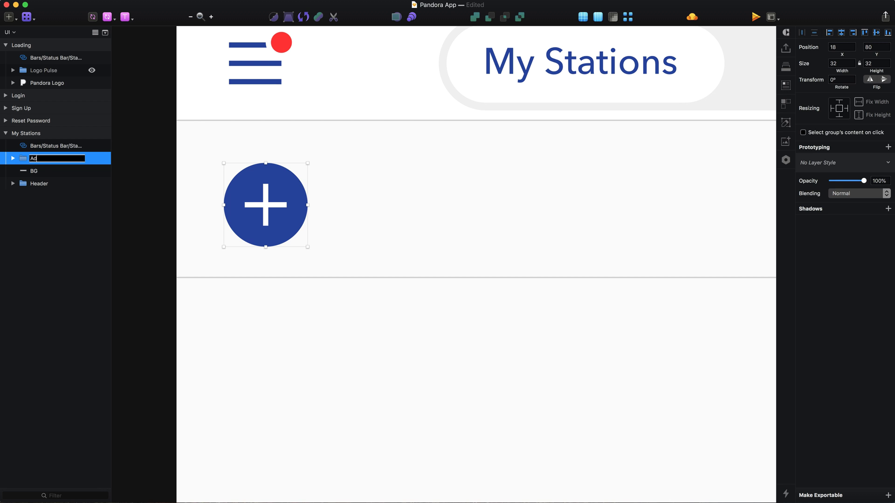
pyautogui.write('d')
pyautogui.press('Return')
# Add a text label reading "Create Station" beside the plus button in the first row.
pyautogui.press('t')
pyautogui.click(381, 202)
pyautogui.write('C')
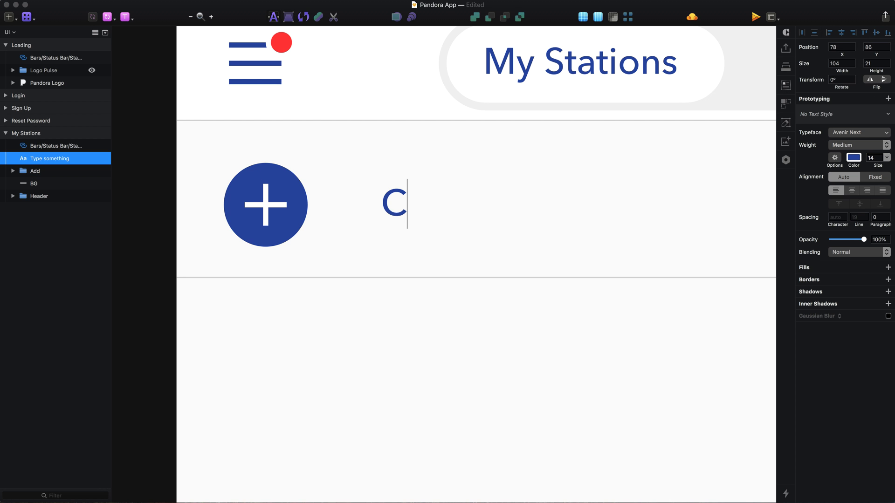
pyautogui.write('reate Stati')
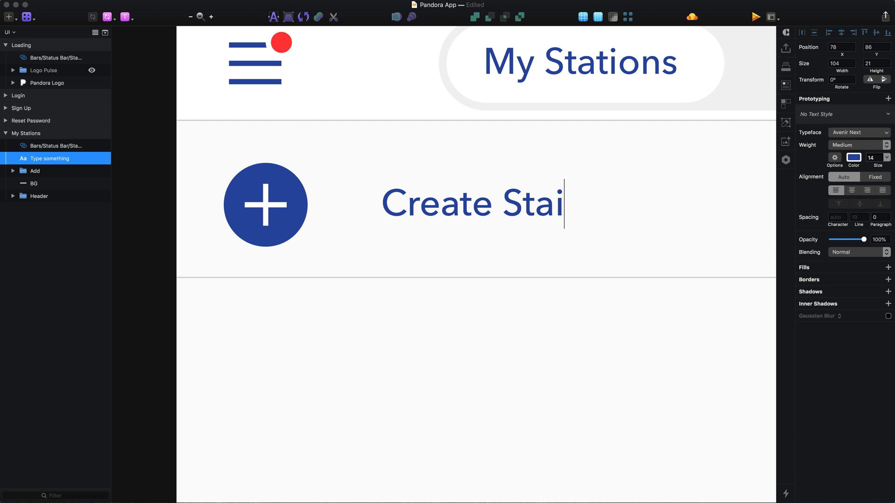
pyautogui.write('on')
pyautogui.press('BackSpace')
pyautogui.press('BackSpace')
pyautogui.press('BackSpace')
pyautogui.write('tion')
pyautogui.press('Escape')
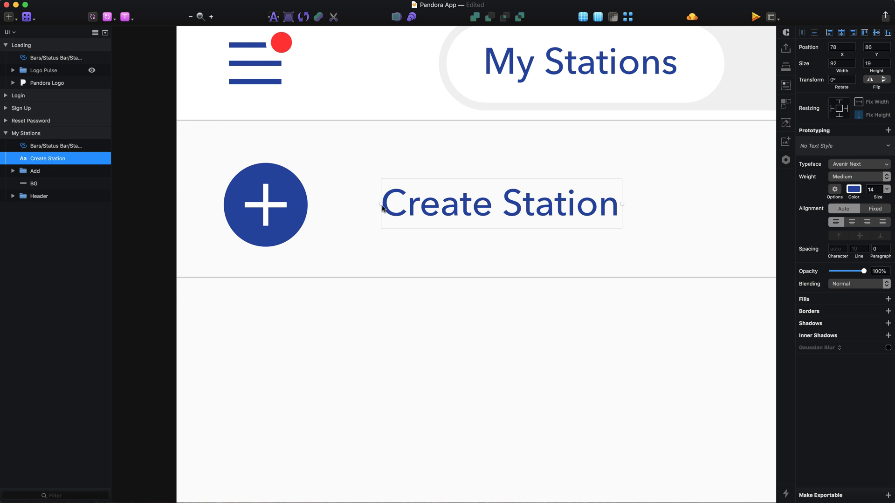
# Style the Create Station label with font size 16, color 333 and line spacing 24.
pyautogui.click(868, 186)
pyautogui.press('Up')
pyautogui.press('Up')
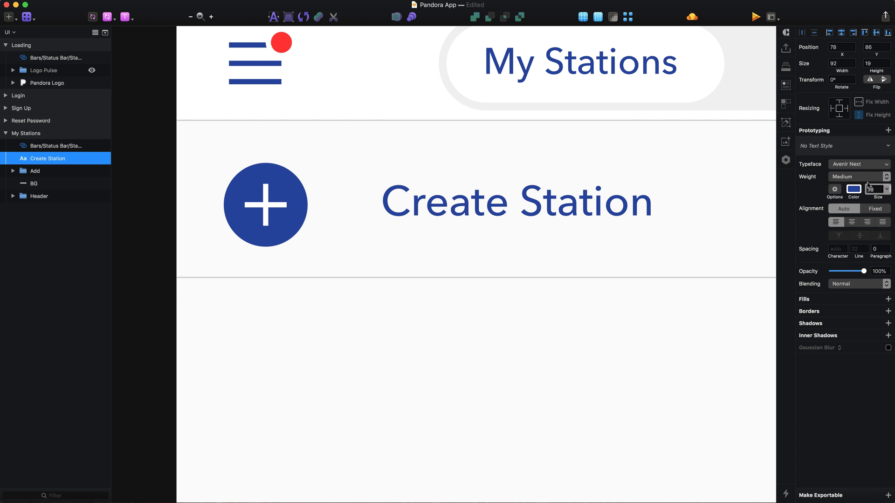
pyautogui.click(861, 189)
pyautogui.write('333')
pyautogui.press('Return')
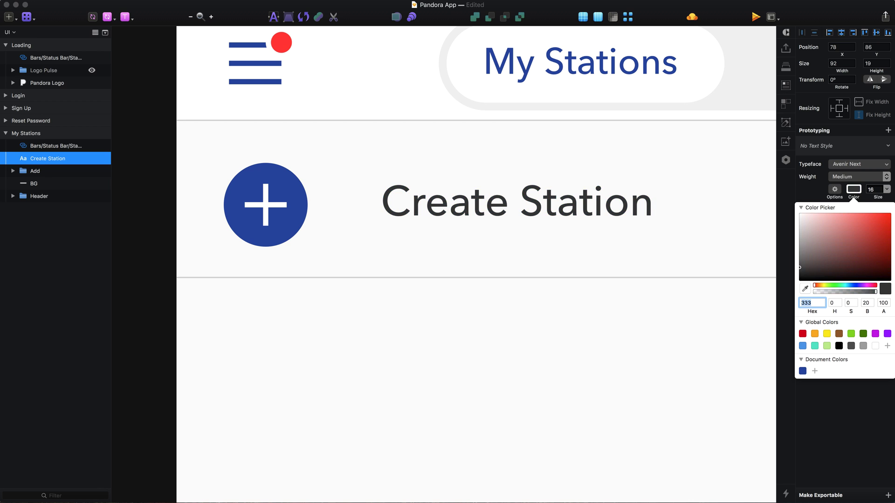
pyautogui.click(854, 189)
pyautogui.click(859, 249)
pyautogui.write('24')
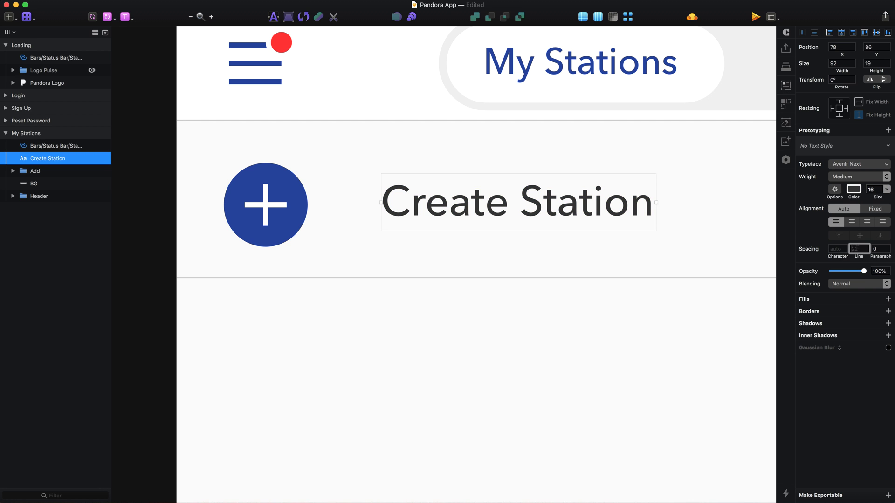
pyautogui.press('Return')
pyautogui.press('Escape')
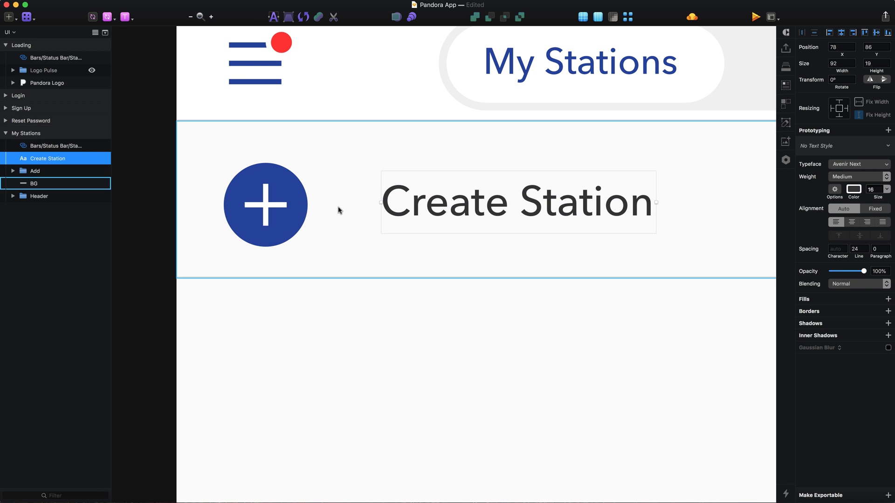
# Nudge the Create Station label 8 px left to X 70, closer to the plus button.
pyautogui.press('Left')
pyautogui.press('Left')
pyautogui.press('Left')
pyautogui.press('Left')
pyautogui.press('Left')
pyautogui.press('Left')
pyautogui.press('Left')
pyautogui.press('Left')
# Nudge the Add button group a few pixels left, closer to the edge of the row.
pyautogui.click(277, 215)
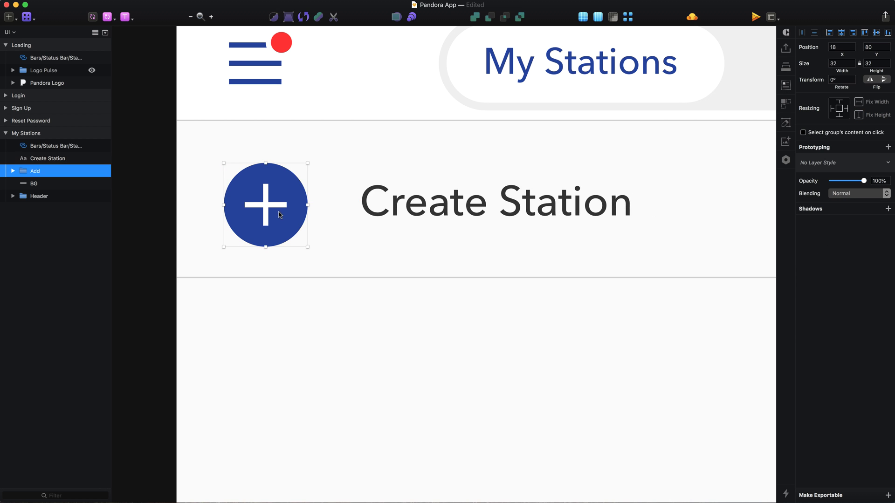
pyautogui.click(373, 203)
pyautogui.click(235, 205)
pyautogui.press('Left')
pyautogui.press('Left')
pyautogui.press('Left')
pyautogui.press('Left')
pyautogui.press('Left')
pyautogui.press('Left')
pyautogui.press('Left')
pyautogui.press('Left')
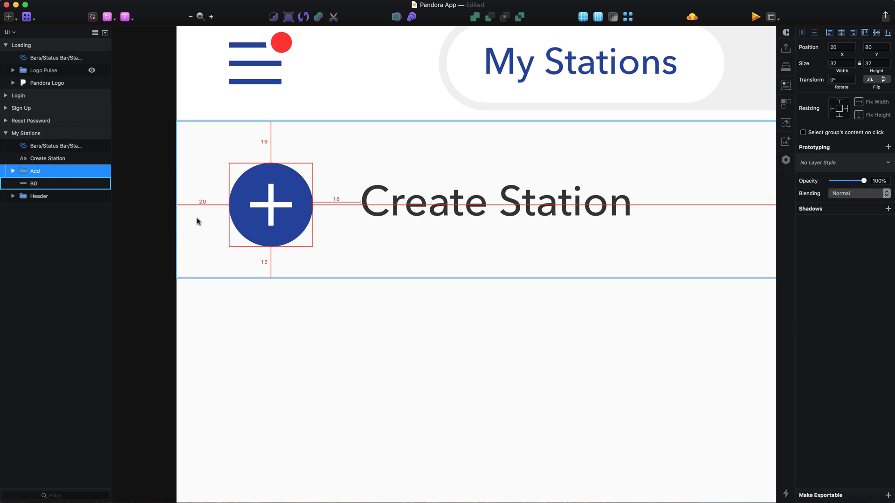
pyautogui.press('Right')
pyautogui.press('Right')
pyautogui.press('Right')
pyautogui.press('Right')
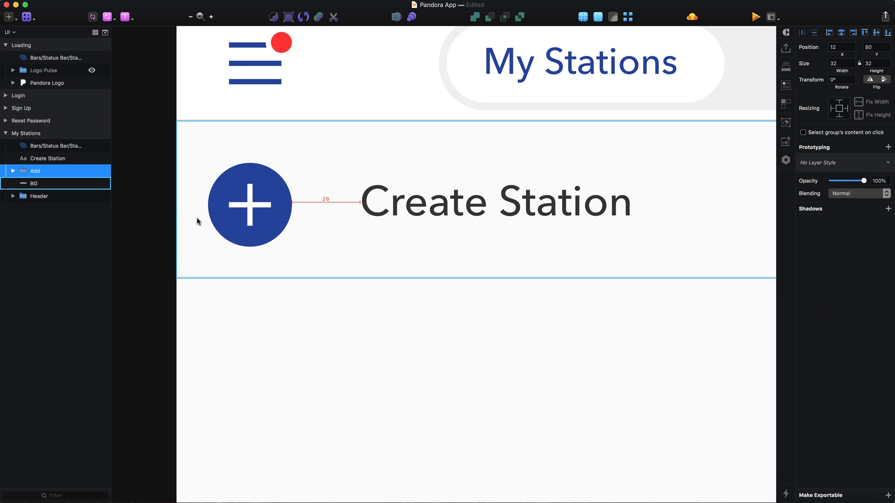
# Move the Create Station label up to Y 82 so it is vertically centered in the row.
pyautogui.click(368, 205)
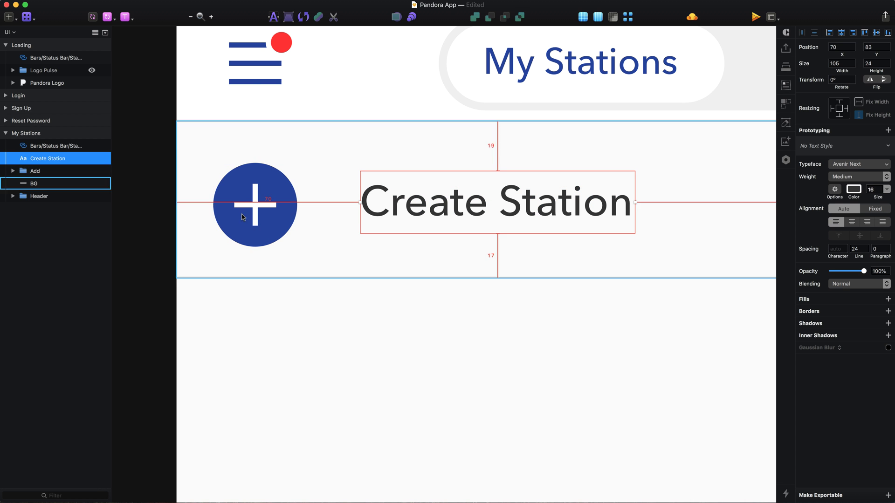
pyautogui.press('super+0')
pyautogui.scroll(2, 522, 284)
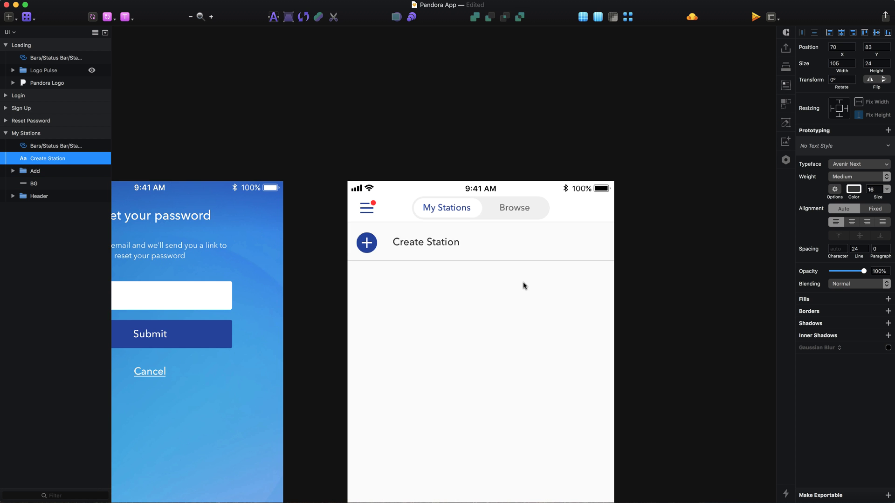
pyautogui.scroll(4, 423, 250)
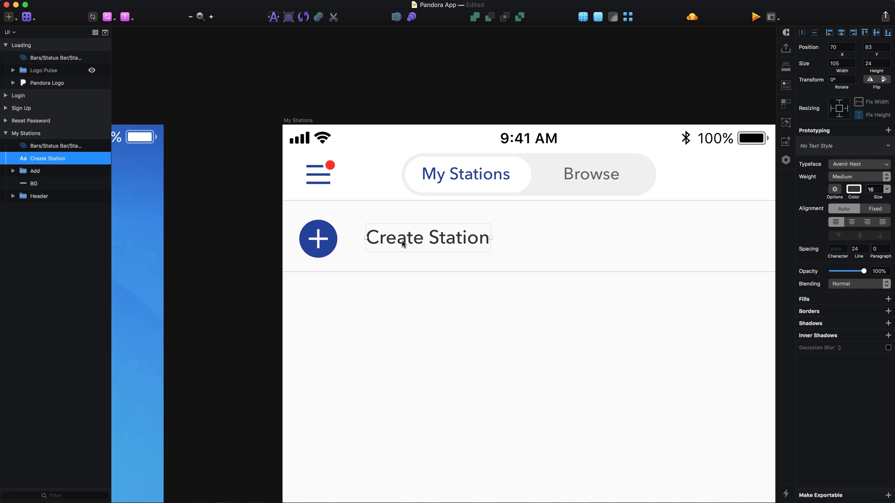
pyautogui.press('alt')
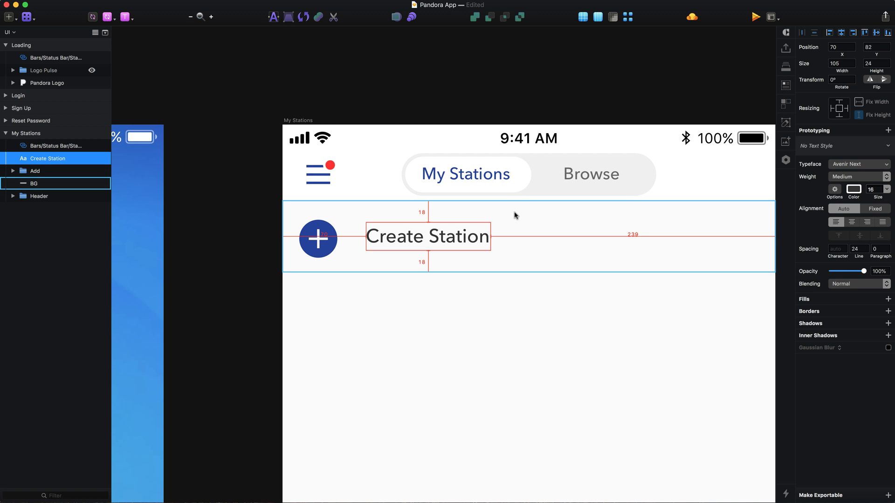
# Move the Add layer above the label, then group both with the BG layer and name the group "Create Station".
pyautogui.click(507, 228)
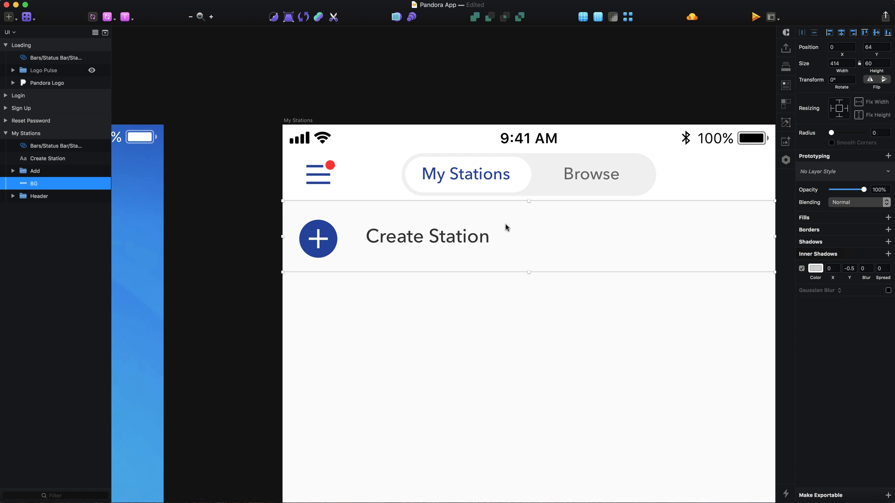
pyautogui.click(50, 171)
pyautogui.press('super+alt+Up')
pyautogui.keyDown('shift'); pyautogui.click(50, 183); pyautogui.keyUp('shift')
pyautogui.press('super+g')
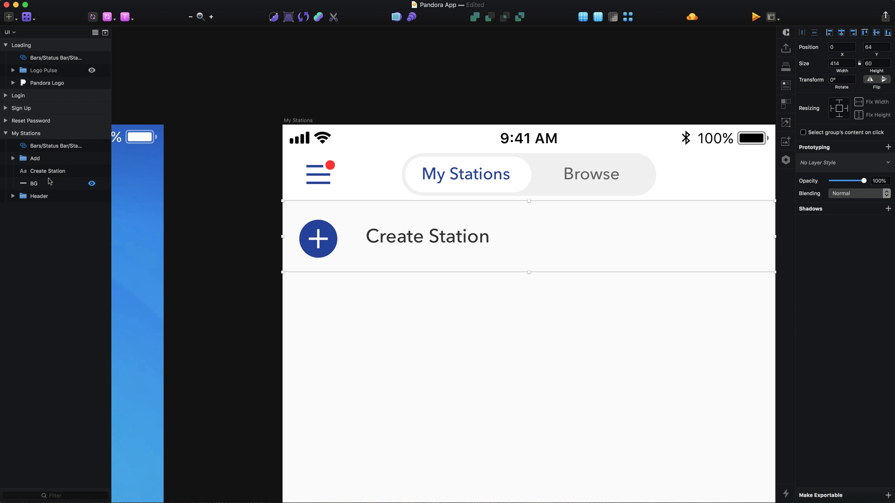
pyautogui.press('super+r')
pyautogui.write('Cre')
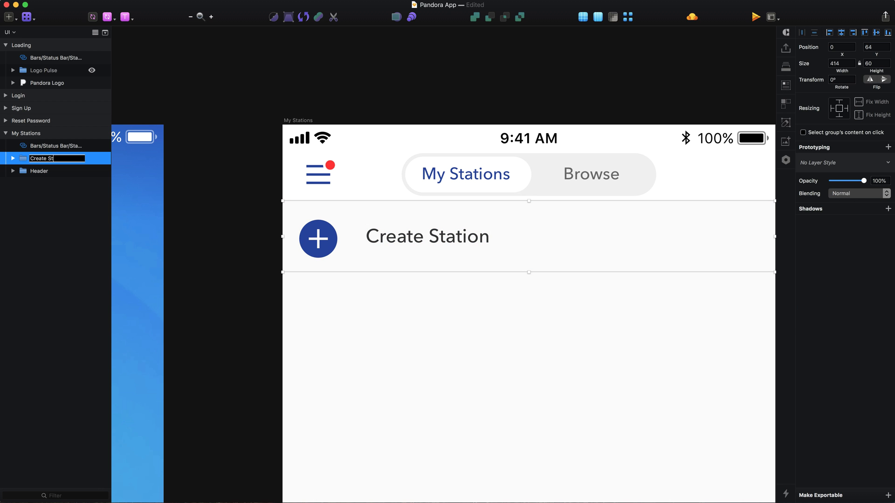
pyautogui.write('ate Station')
pyautogui.press('Return')
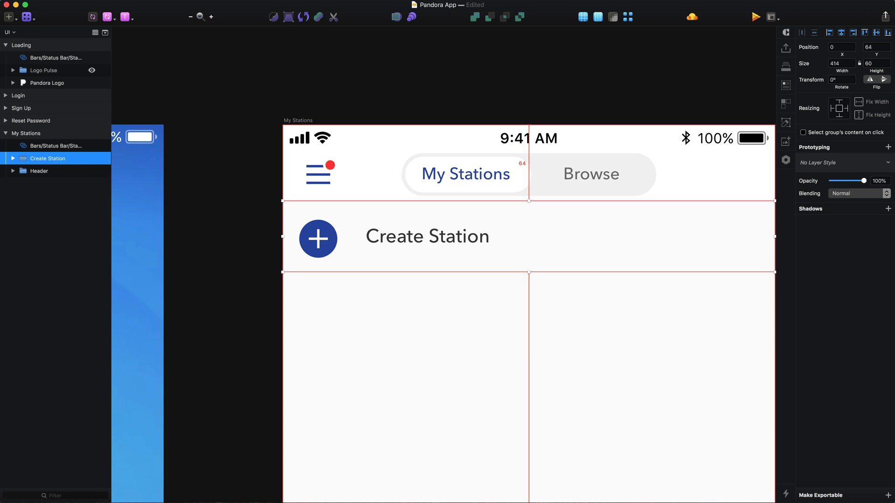
# Send the Create Station group behind the header and place a duplicate of it directly below the first row at Y 124.
pyautogui.press('super+alt+Down')
pyautogui.moveTo(403, 212); pyautogui.dragTo(404, 278)
pyautogui.press('Down')
pyautogui.press('Down')
pyautogui.press('Down')
pyautogui.press('Down')
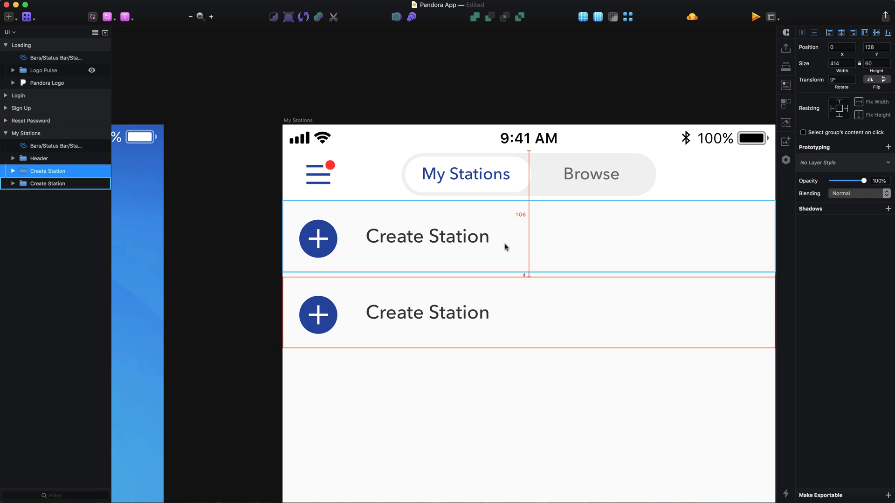
# Change the label text in the duplicated row to "Shuffle".
pyautogui.doubleClick(455, 314)
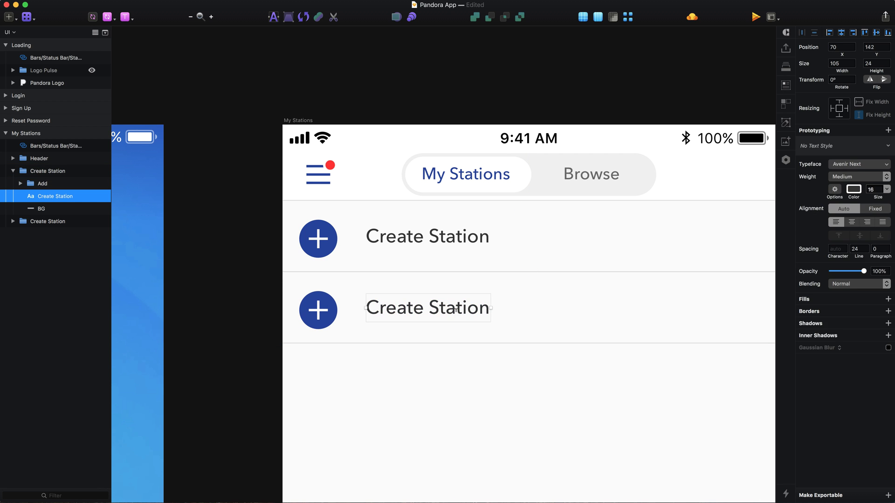
pyautogui.doubleClick(457, 313)
pyautogui.write('Shuffle')
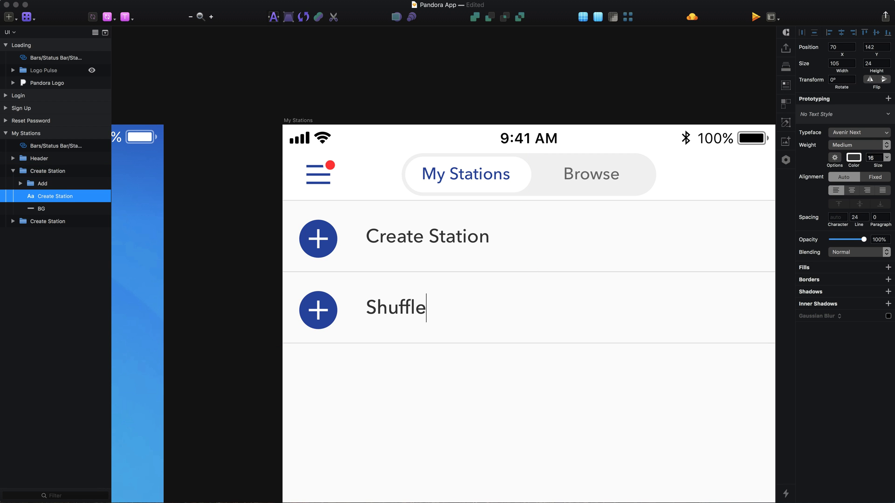
pyautogui.press('Escape')
# Rename the second row's group as "Shuffle" and order it beneath the Create Station group in the layer list.
pyautogui.click(62, 174)
pyautogui.doubleClick(46, 169)
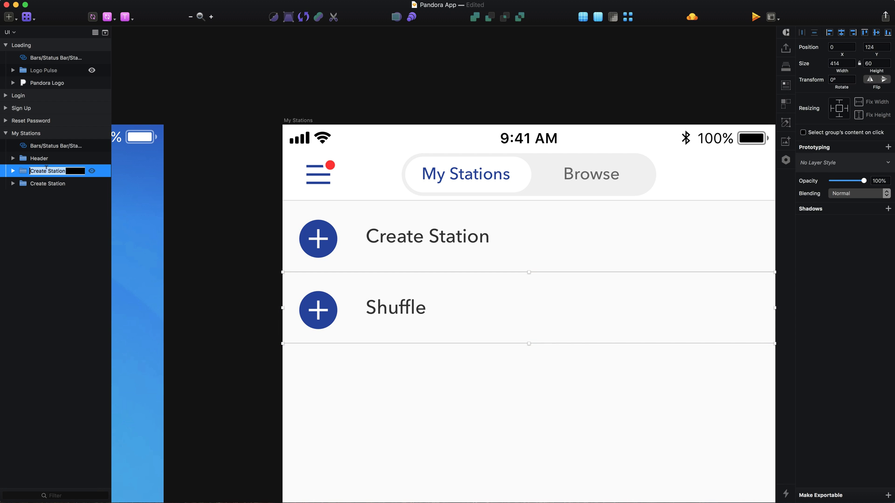
pyautogui.write('Shuffle')
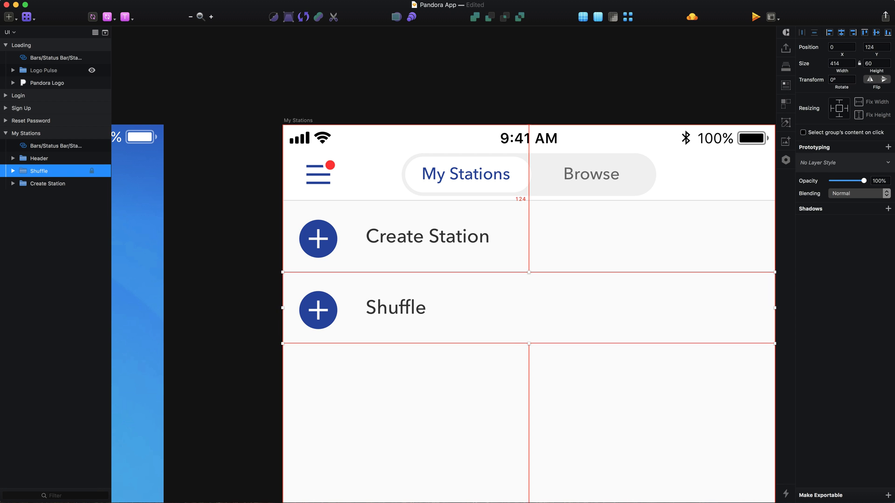
pyautogui.press('Return')
# Delete the plus button from the Shuffle row.
pyautogui.scroll(3, 370, 289)
pyautogui.click(294, 332)
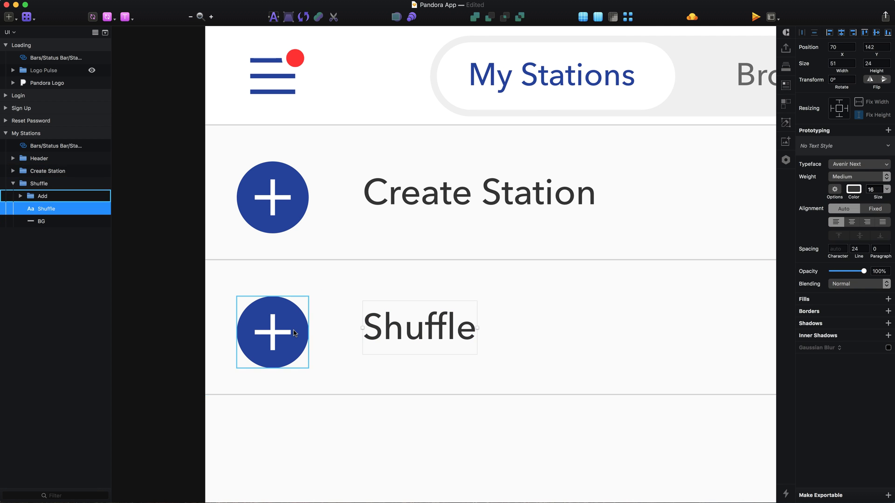
pyautogui.press('Delete')
pyautogui.hscroll(-2, 293, 331)
pyautogui.click(419, 327)
pyautogui.hscroll(-5, 446, 331)
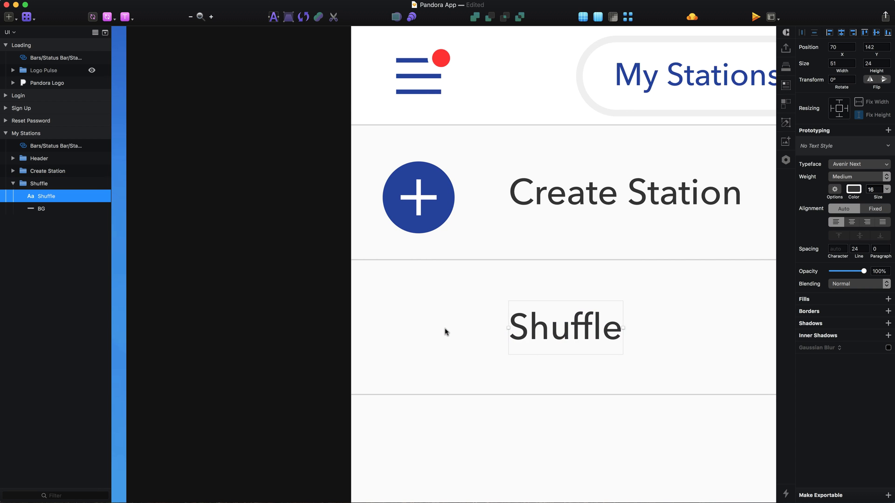
# Draw a horizontal line about 37 px long before the Shuffle label and set its length to 20.
pyautogui.scroll(2, 445, 332)
pyautogui.press('r')
pyautogui.press('l')
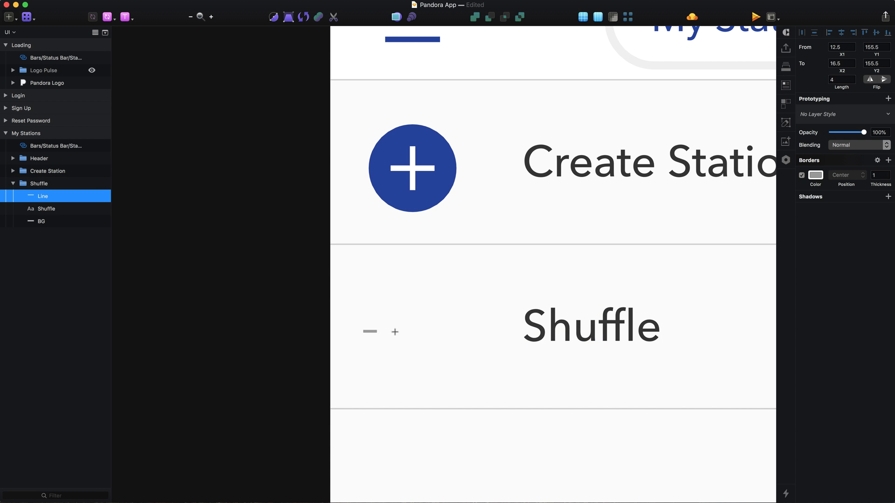
pyautogui.moveTo(366, 332); pyautogui.dragTo(467, 331)
pyautogui.doubleClick(841, 80)
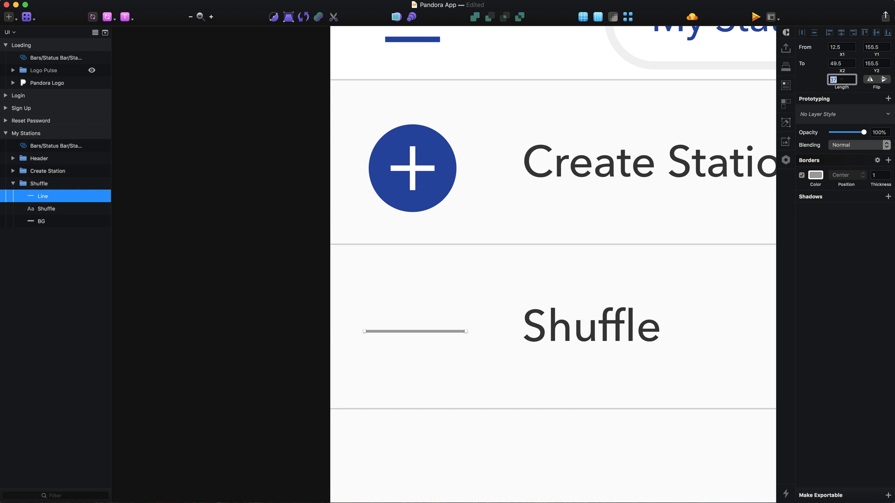
pyautogui.press('Return')
# Set the line's start point to X 12, Y 155 and its end point to X 32, Y 155.
pyautogui.click(844, 46)
pyautogui.press('BackSpace')
pyautogui.press('BackSpace')
pyautogui.press('Tab')
pyautogui.write('155')
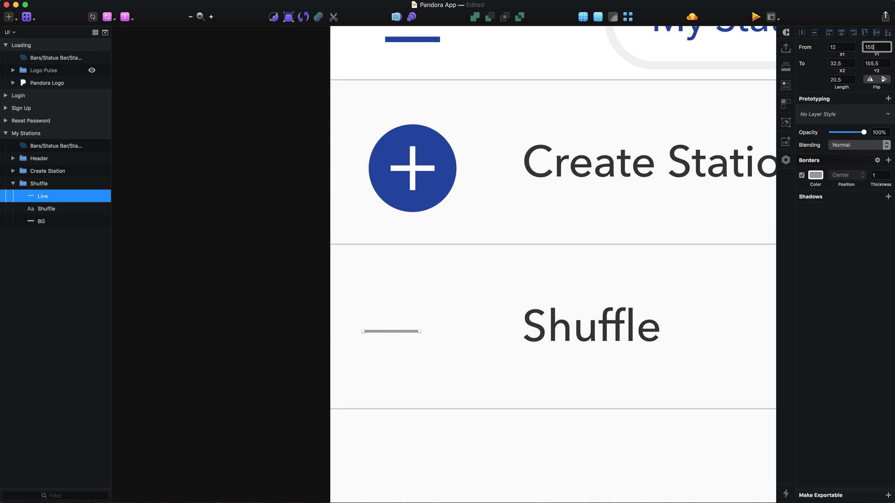
pyautogui.press('Tab')
pyautogui.write('32')
pyautogui.press('Tab')
pyautogui.write('155')
pyautogui.press('Return')
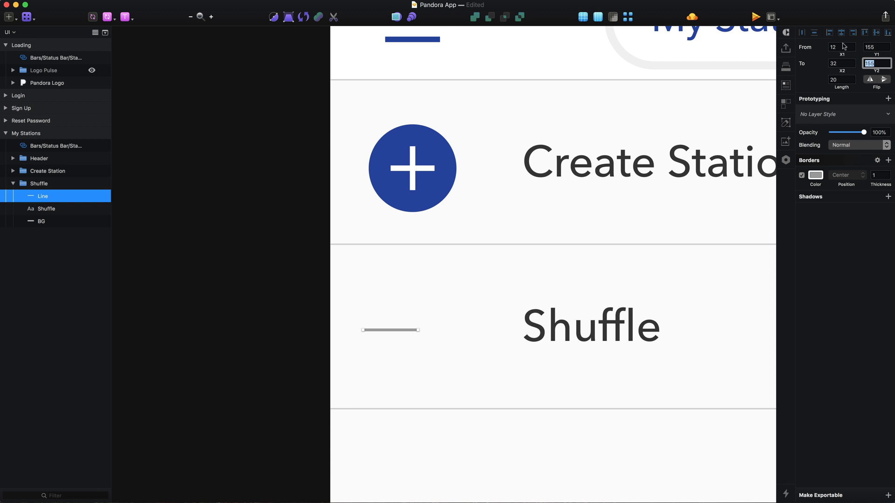
# Give the line a border color of 999 and a thickness of 2.
pyautogui.click(436, 313)
pyautogui.scroll(3, 402, 334)
pyautogui.click(402, 328)
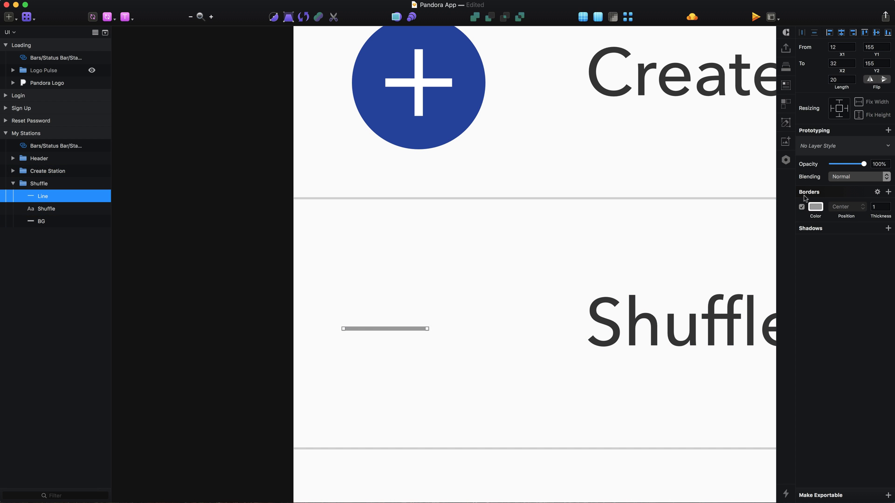
pyautogui.click(816, 208)
pyautogui.write('999')
pyautogui.press('Tab')
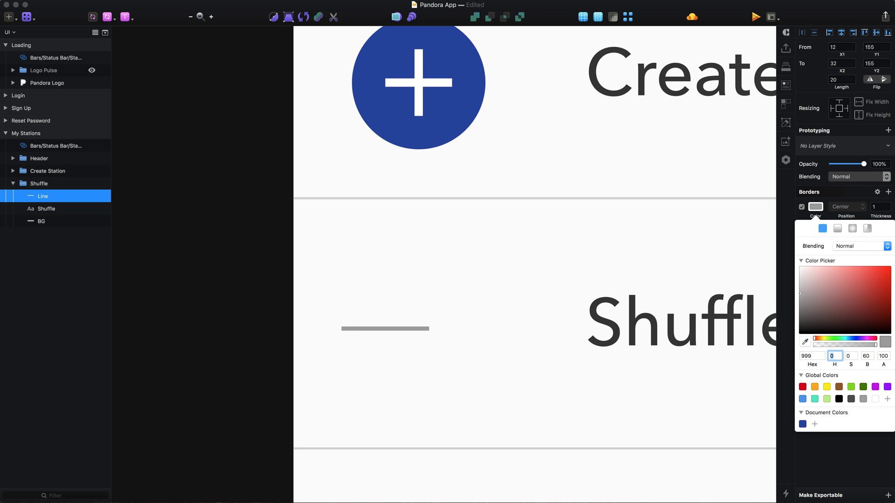
pyautogui.click(887, 205)
pyautogui.click(440, 364)
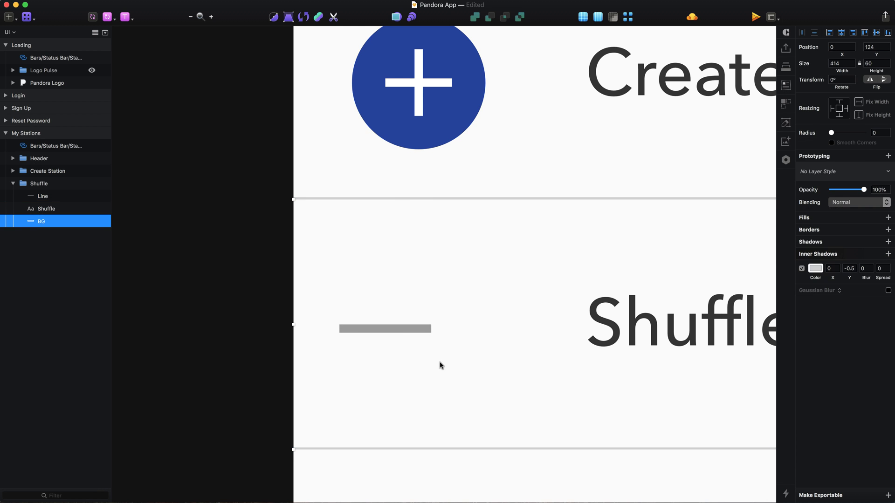
# Edit the line's path and raise its right end point to Y 144, making the line slope upward.
pyautogui.doubleClick(401, 329)
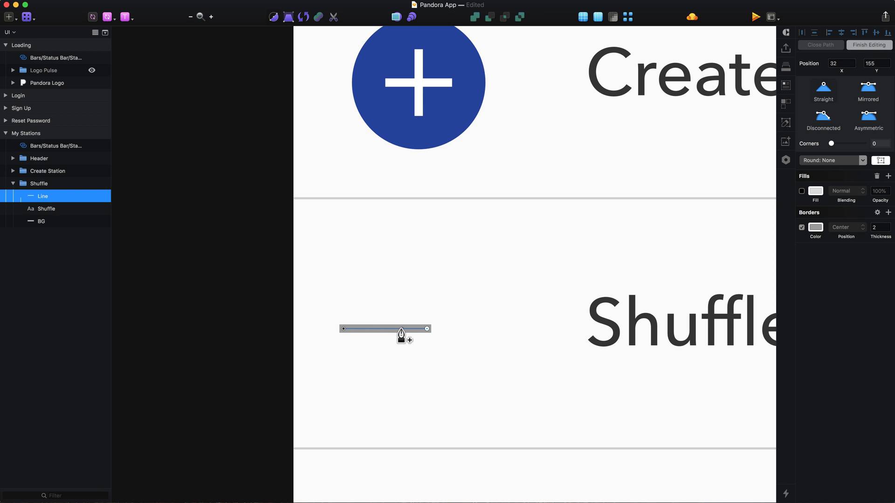
pyautogui.click(402, 329)
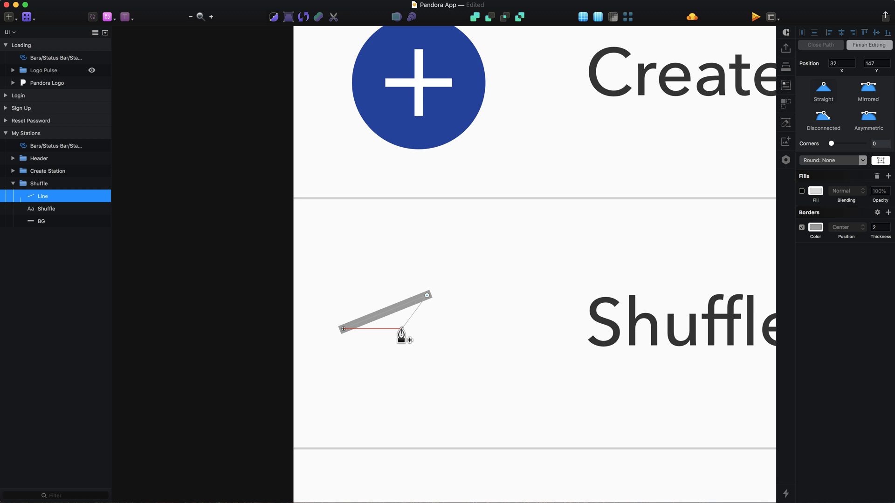
pyautogui.press('Up')
pyautogui.press('Up')
pyautogui.press('Up')
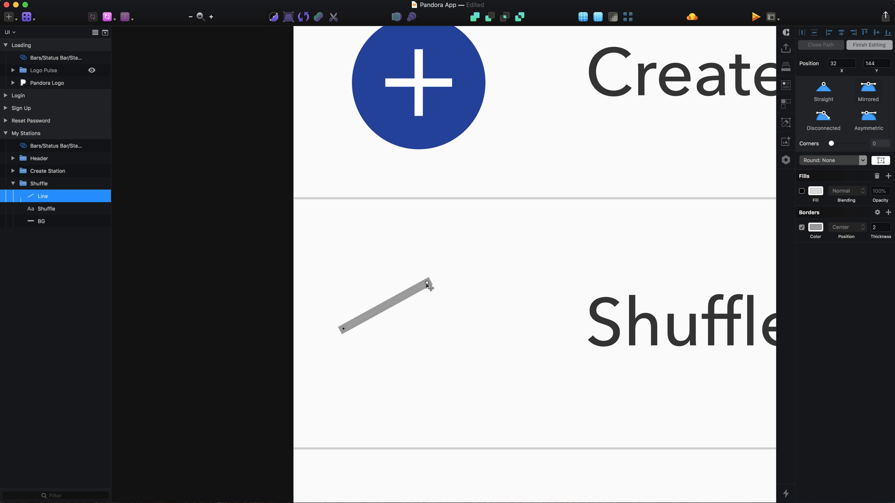
# Curve the line's upper right end point and place its control handle at X 22, Y 144.
pyautogui.moveTo(428, 285)
pyautogui.mouseDown()
pyautogui.moveTo(461, 283)
pyautogui.moveTo(430, 286)
pyautogui.mouseUp()
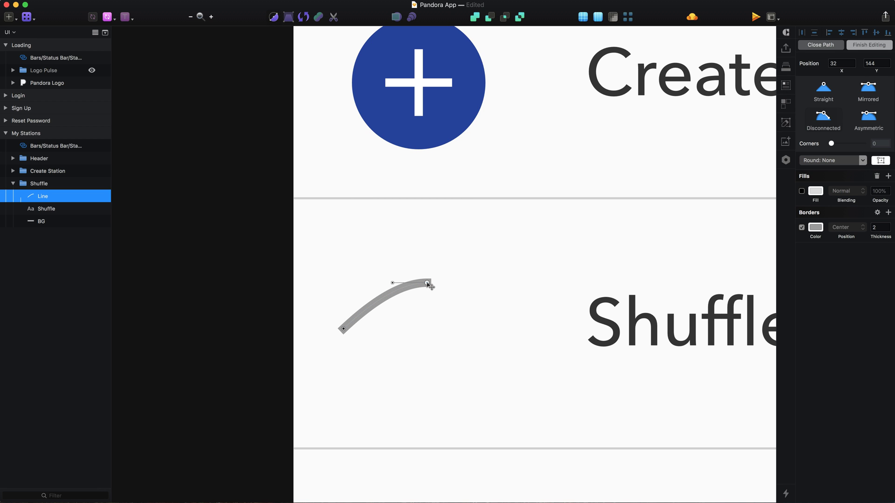
pyautogui.click(393, 284)
pyautogui.click(839, 63)
pyautogui.write('22')
pyautogui.press('Return')
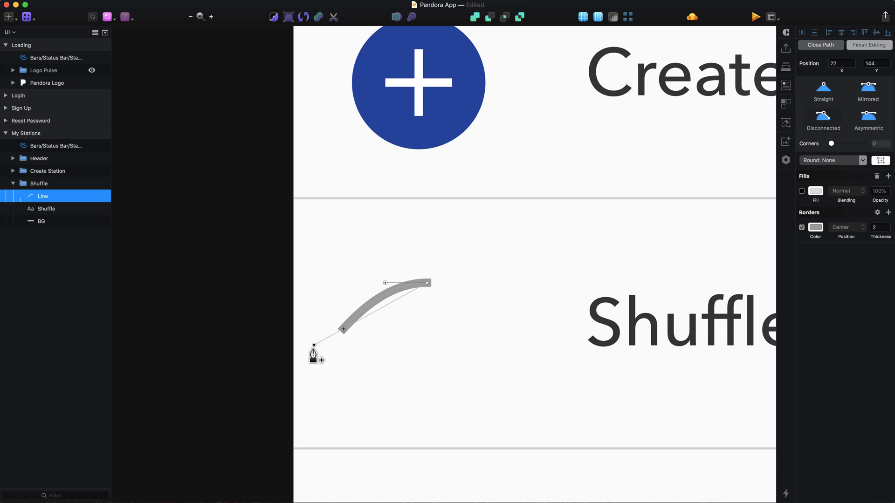
pyautogui.press('Escape')
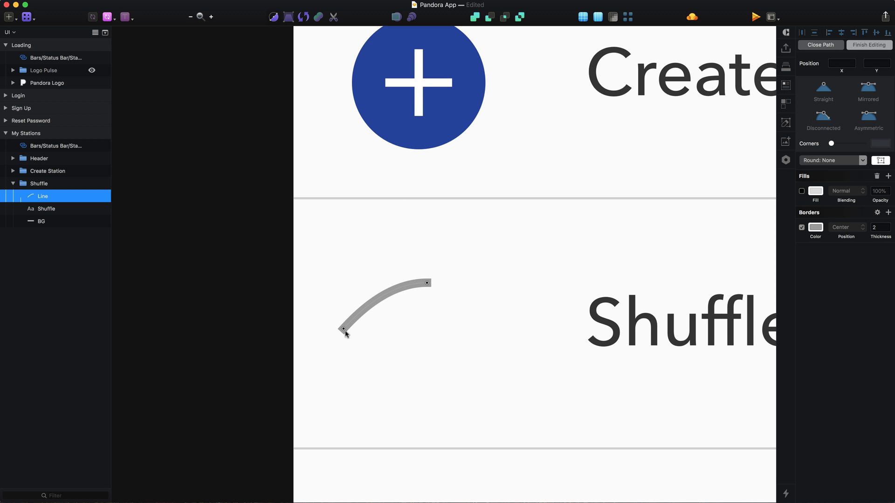
# Curve the line's lower left end point with its control handle at X 22, Y 155, and finish editing the path.
pyautogui.click(343, 330)
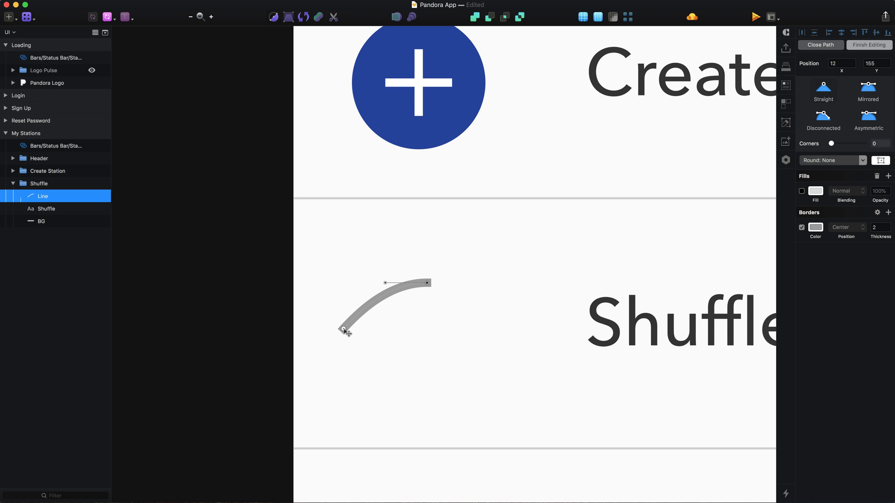
pyautogui.moveTo(343, 330)
pyautogui.mouseDown()
pyautogui.moveTo(359, 329)
pyautogui.moveTo(303, 330)
pyautogui.moveTo(345, 330)
pyautogui.mouseUp()
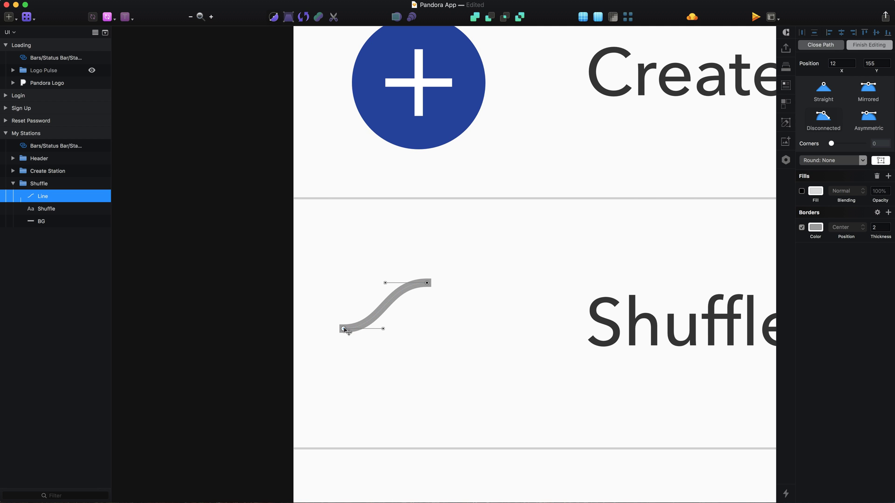
pyautogui.click(383, 329)
pyautogui.click(839, 64)
pyautogui.write('22')
pyautogui.press('Return')
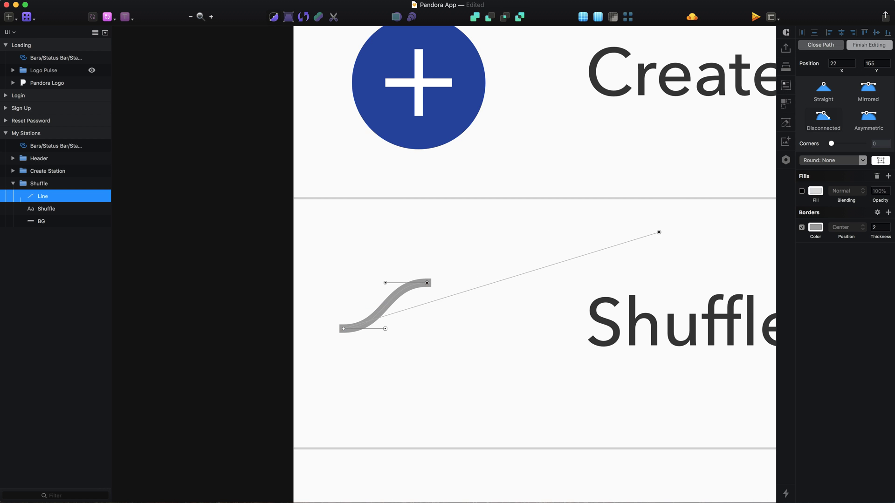
pyautogui.press('Escape')
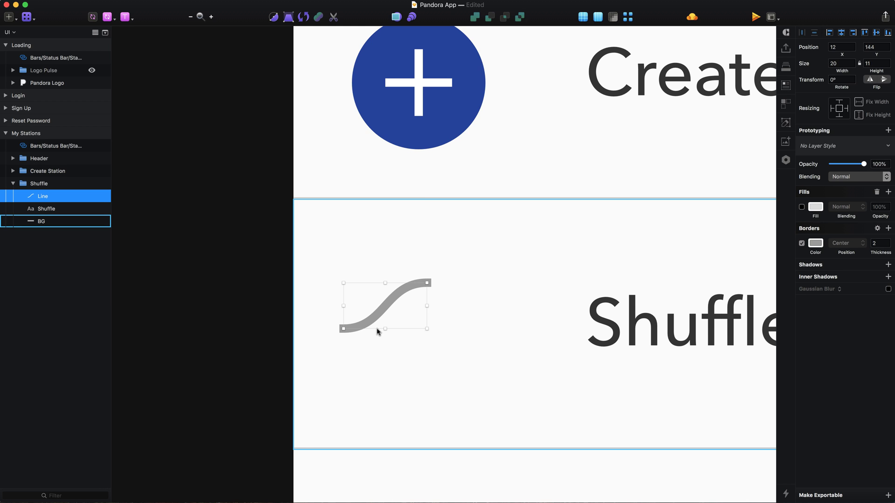
# Duplicate the S-shaped line and flip the copy horizontally so the two lines cross.
pyautogui.press('super+d')
pyautogui.press('shift+super+h')
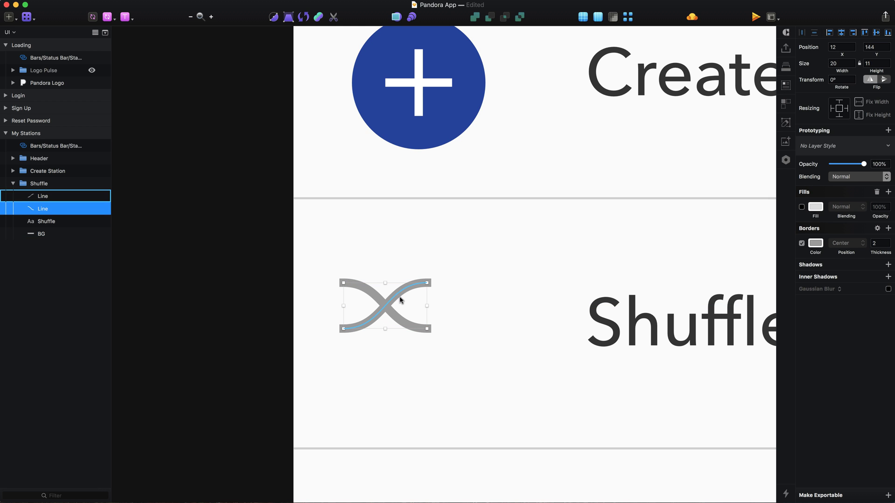
# Add a second border beneath the gray one on the rising line, with its color F8F8F8 sampled from the row background.
pyautogui.scroll(3, 401, 299)
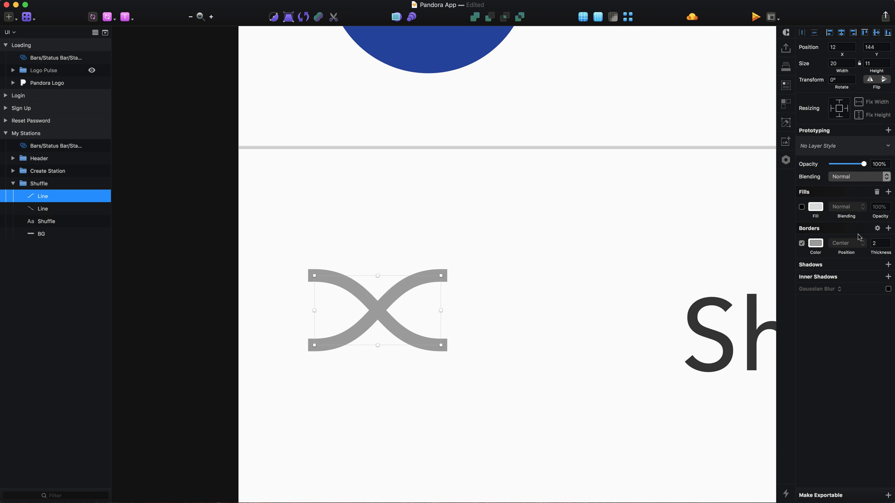
pyautogui.click(890, 229)
pyautogui.click(824, 245)
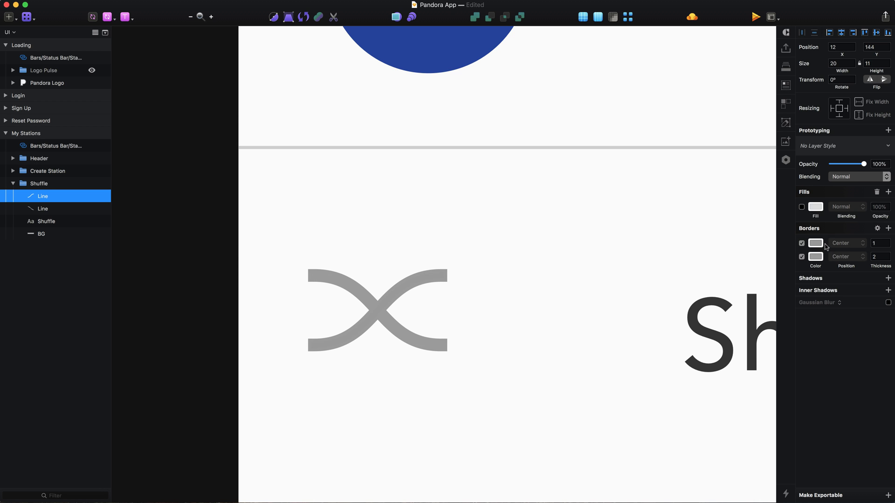
pyautogui.moveTo(826, 245); pyautogui.dragTo(827, 262)
pyautogui.click(817, 256)
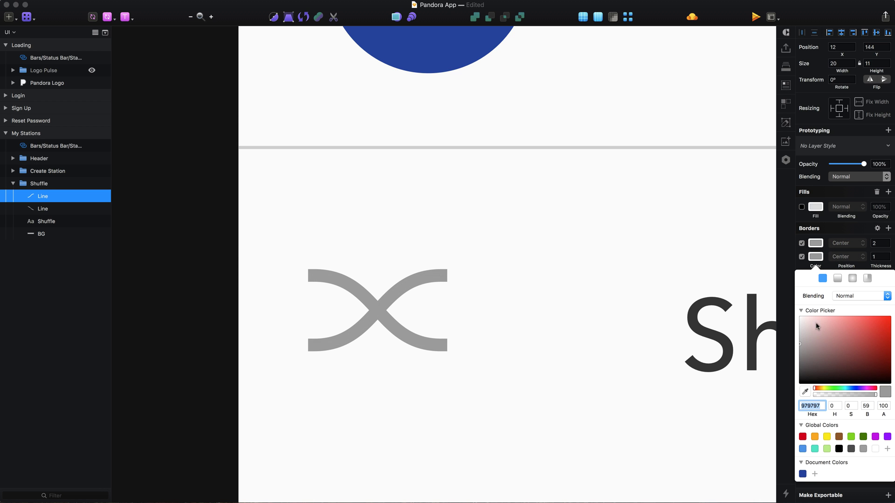
pyautogui.click(807, 393)
pyautogui.click(571, 433)
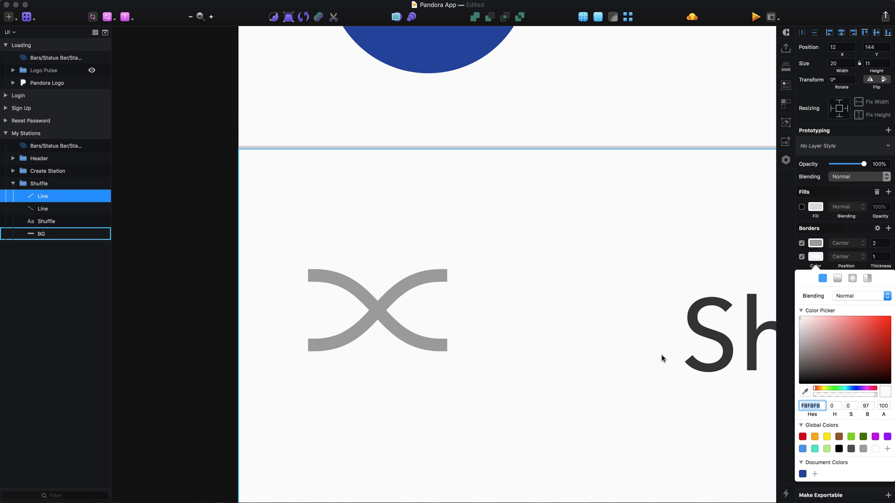
# Set the thickness of the rising line's background-colored border to 6.
pyautogui.click(886, 257)
pyautogui.press('Up')
pyautogui.press('Up')
pyautogui.press('Up')
pyautogui.press('Up')
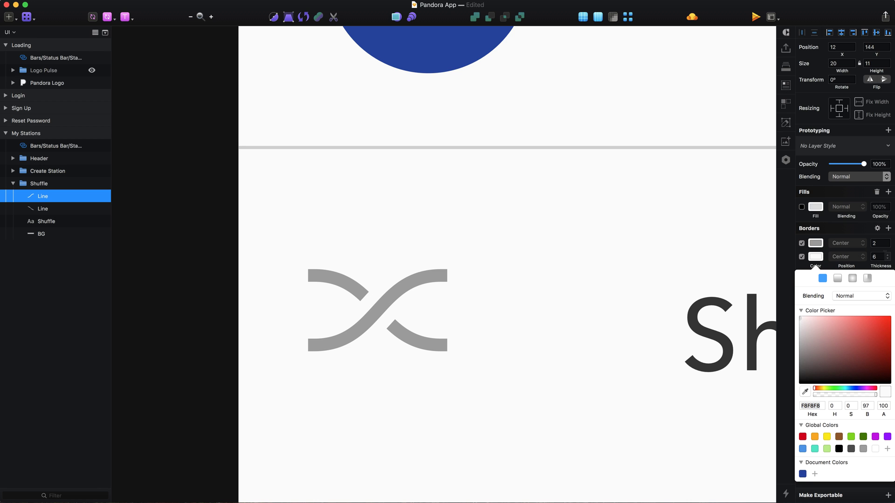
# Draw a triangle about 6 by 4 px at the rising line's upper right end and fill it with 999.
pyautogui.click(9, 17)
pyautogui.click(51, 118)
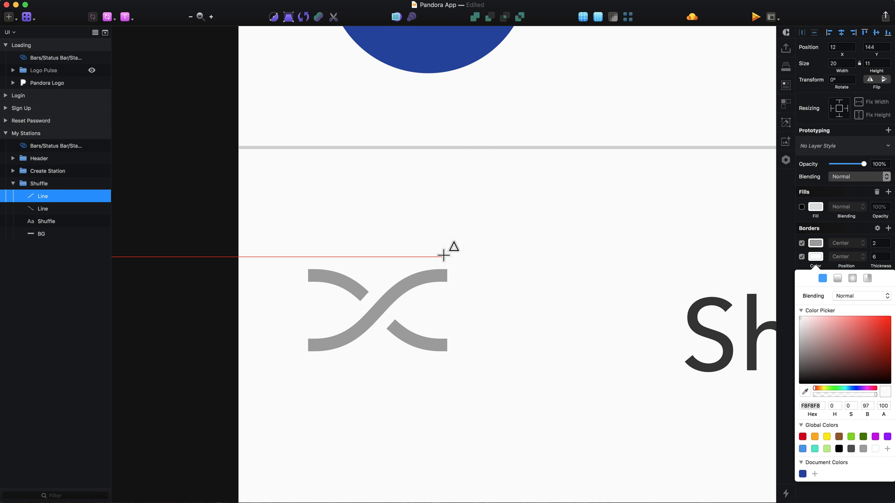
pyautogui.moveTo(442, 258); pyautogui.dragTo(479, 282)
pyautogui.click(817, 210)
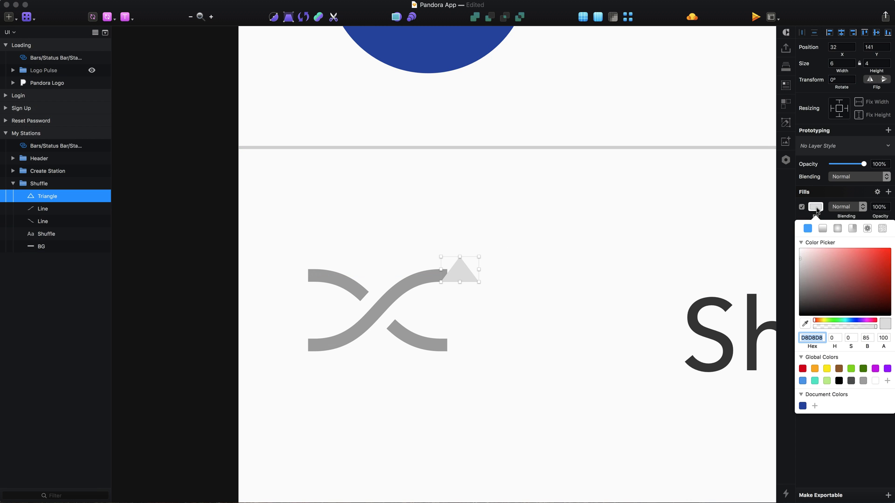
pyautogui.write('999')
pyautogui.press('Return')
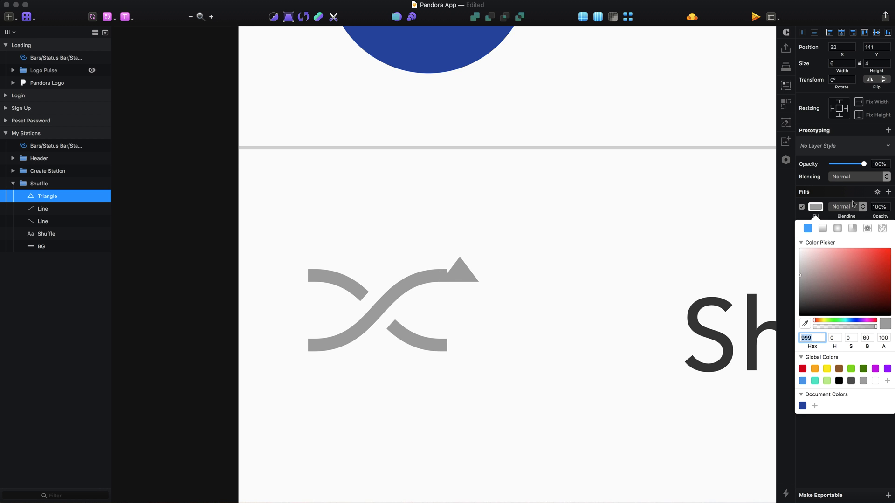
# Rotate the triangle 90° and move it down 1 px to form the upper line's arrowhead.
pyautogui.press('Tab')
pyautogui.write('90')
pyautogui.press('Return')
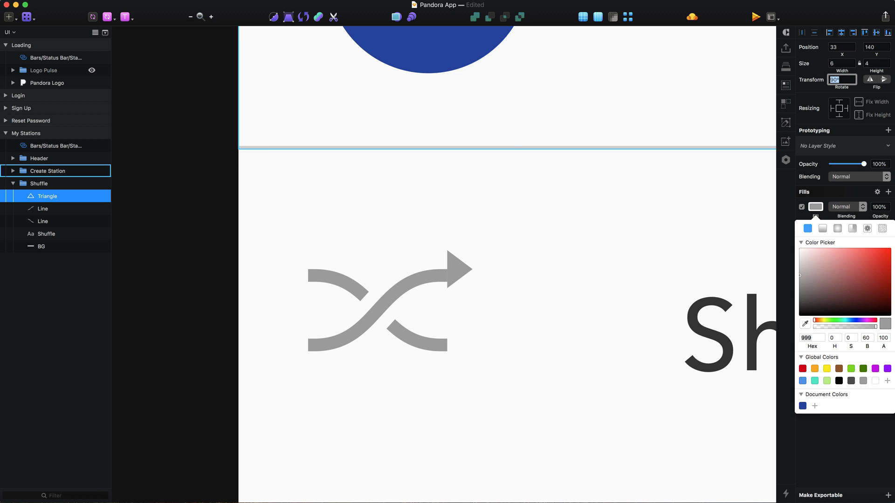
pyautogui.click(352, 363)
pyautogui.click(457, 264)
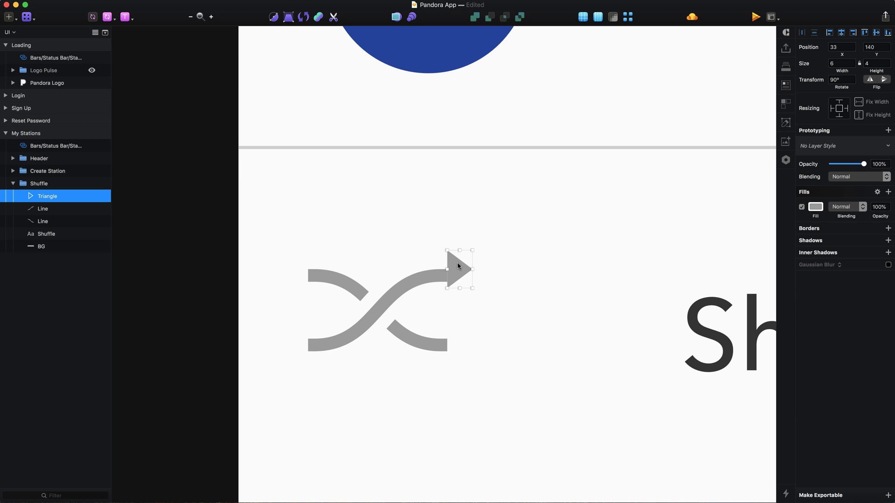
pyautogui.press('Down')
# Duplicate the arrowhead and move the copy down to Y 152, onto the right end of the lower line.
pyautogui.press('super+d')
pyautogui.press('Down')
pyautogui.press('Down')
pyautogui.press('Down')
pyautogui.press('Down')
pyautogui.press('Down')
pyautogui.press('Down')
pyautogui.press('Down')
pyautogui.press('Down')
pyautogui.press('Down')
pyautogui.press('Down')
pyautogui.press('Down')
pyautogui.press('Down')
pyautogui.press('Down')
pyautogui.press('Down')
pyautogui.press('Down')
pyautogui.press('Down')
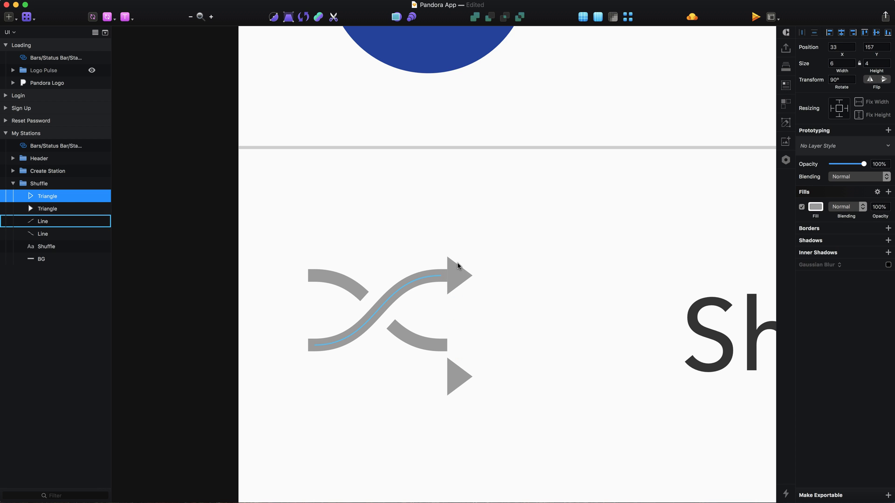
pyautogui.press('Up')
pyautogui.press('Up')
pyautogui.press('Up')
pyautogui.press('Up')
pyautogui.press('Up')
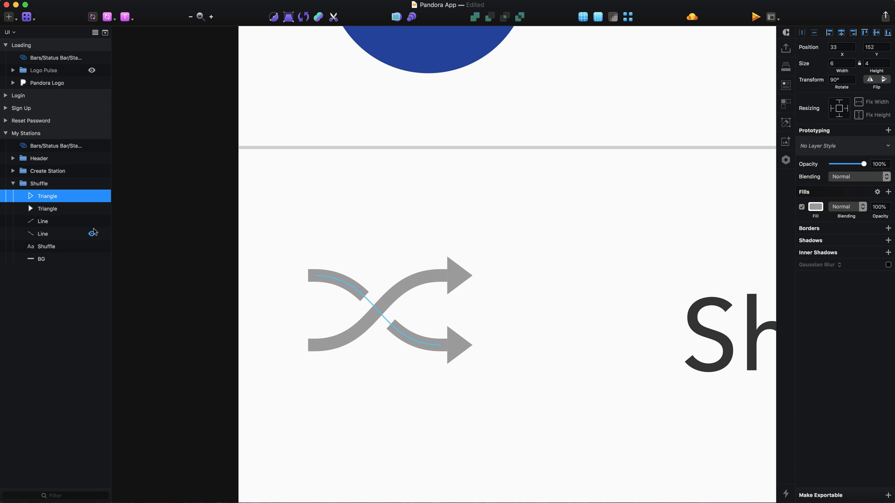
# Group the two lines with the two arrowheads and move the group to X 18, Y 145 in the Shuffle row.
pyautogui.keyDown('shift'); pyautogui.click(69, 233); pyautogui.keyUp('shift')
pyautogui.press('super+g')
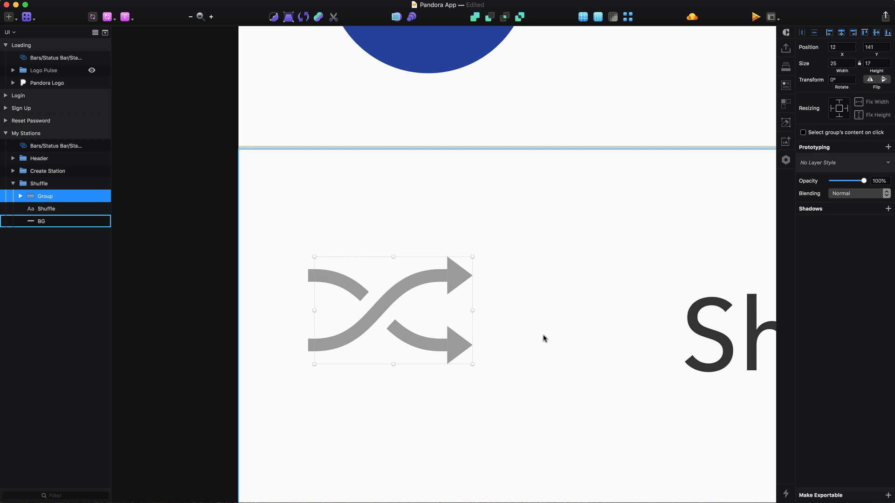
pyautogui.scroll(-3, 543, 340)
pyautogui.press('Right')
pyautogui.press('Right')
pyautogui.press('Right')
pyautogui.press('Right')
pyautogui.press('Right')
pyautogui.press('Right')
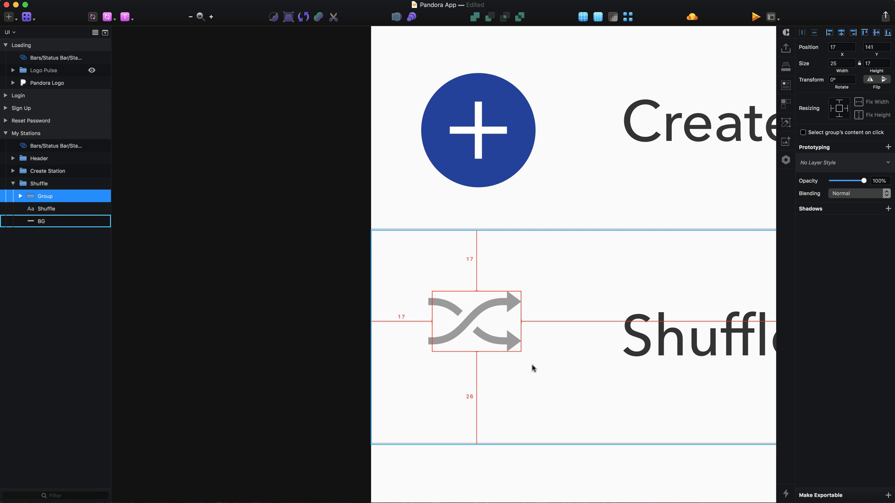
pyautogui.press('Down')
pyautogui.press('Down')
pyautogui.press('Down')
pyautogui.press('Down')
pyautogui.press('Down')
pyautogui.press('Down')
pyautogui.press('Down')
pyautogui.press('Down')
pyautogui.press('Up')
pyautogui.press('Up')
pyautogui.press('Up')
pyautogui.press('Up')
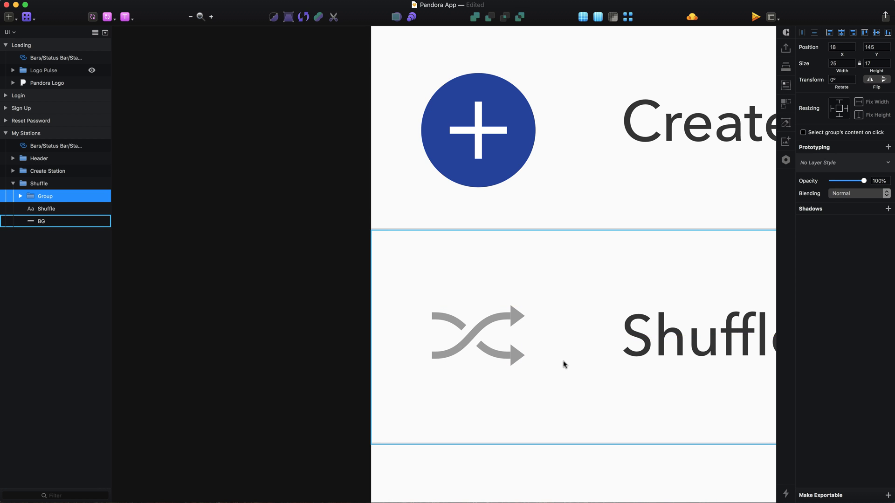
# Rename the arrow group as Shuffle Icon.
pyautogui.press('super+0')
pyautogui.doubleClick(56, 200)
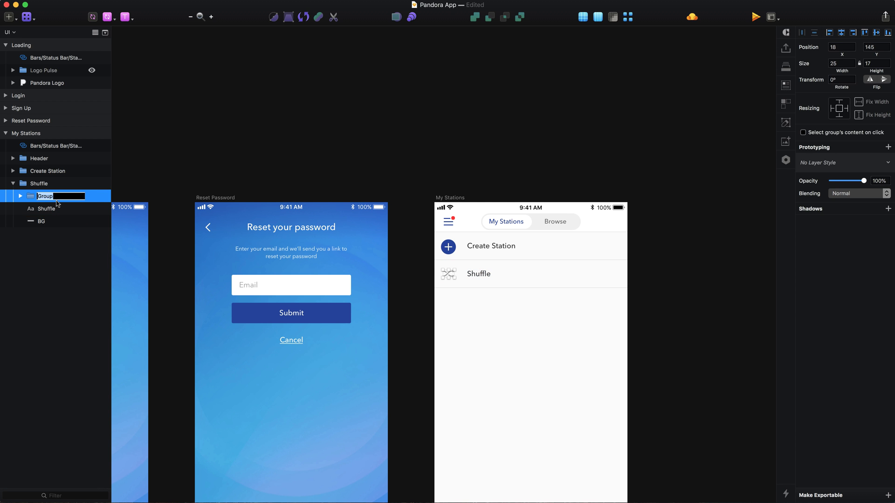
pyautogui.write('Shuffle Icon')
pyautogui.press('Return')
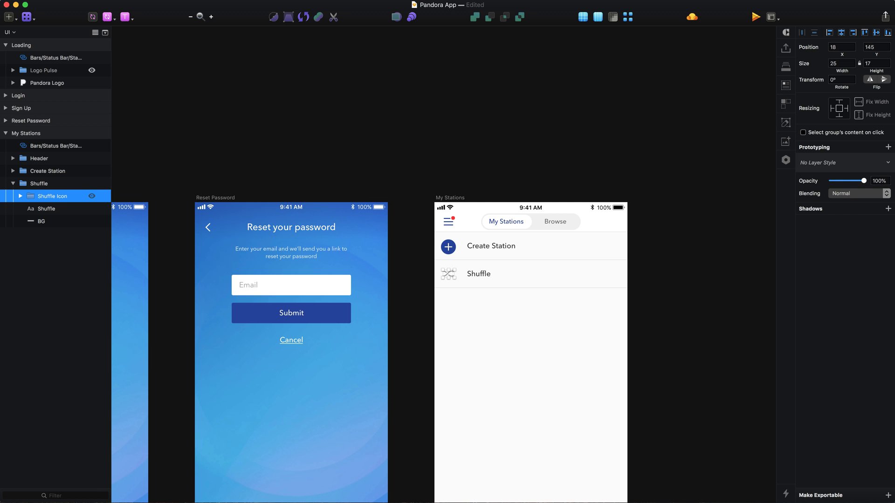
# Collapse the Shuffle layer group, clear the selection and save the document.
pyautogui.click(13, 184)
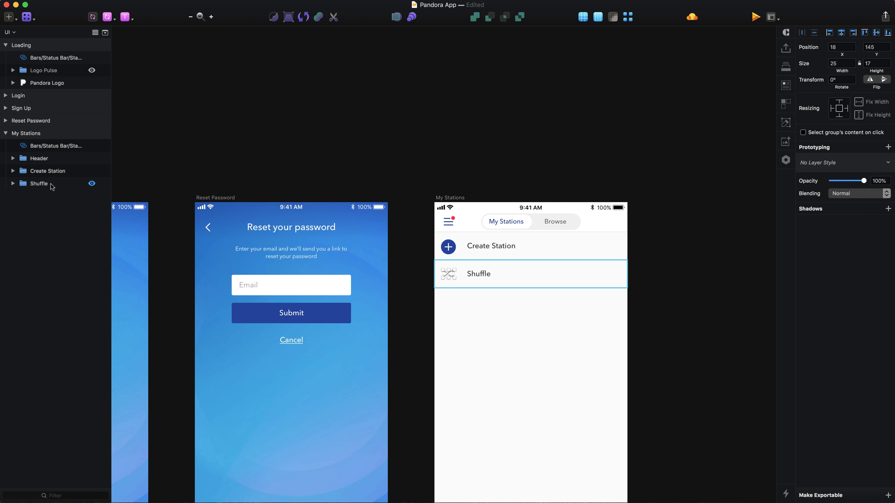
pyautogui.click(367, 129)
pyautogui.hscroll(3, 368, 129)
pyautogui.press('super+s')
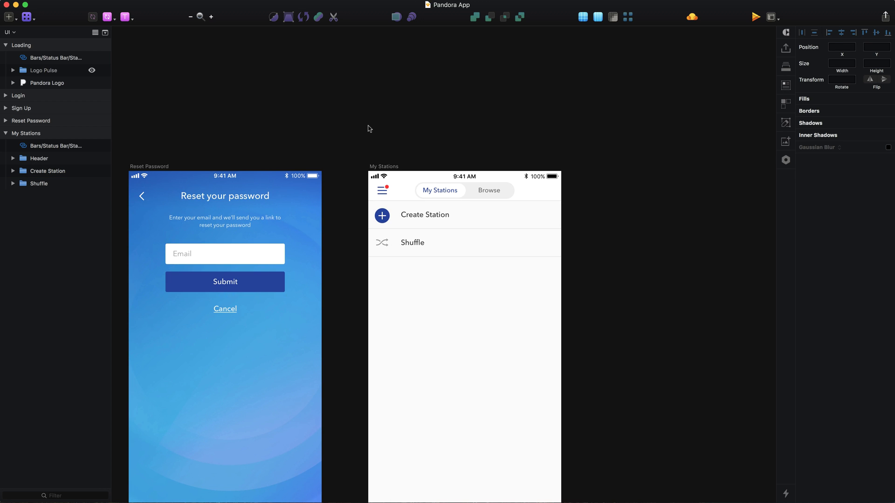